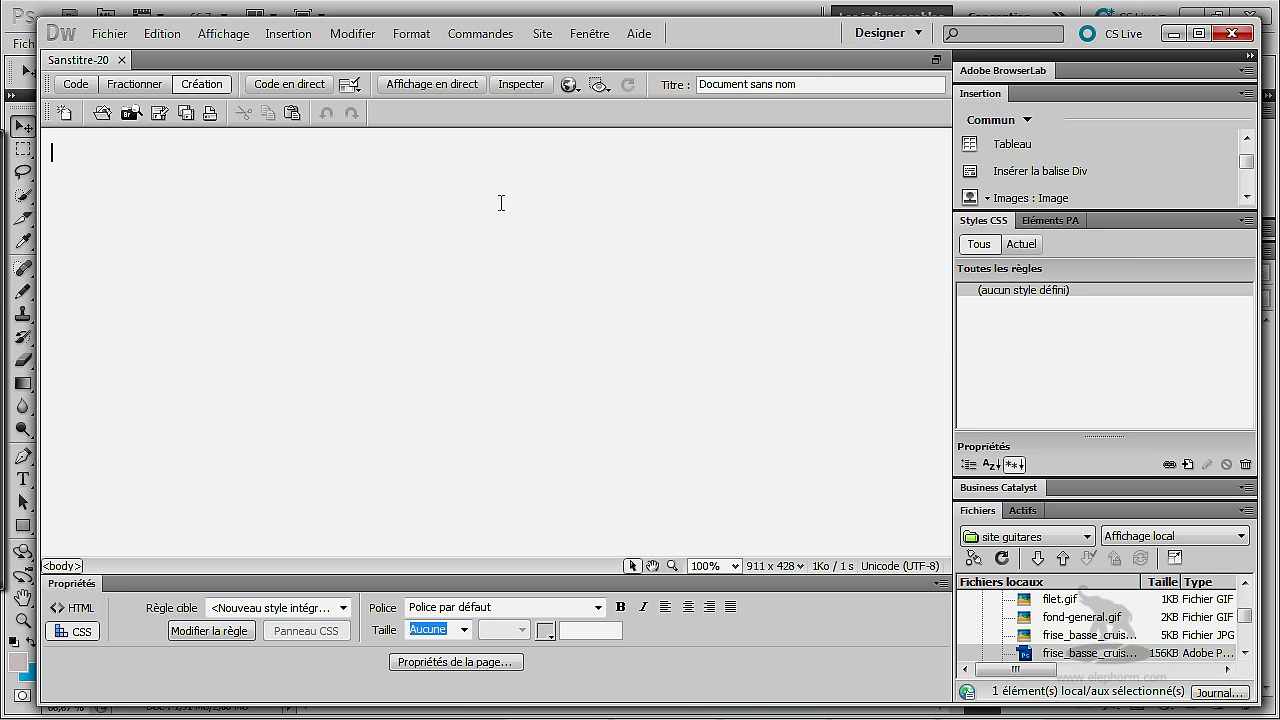
Insert the caisseStrato image from the images folder into the page, leaving its alternate text empty.
click(1018, 198)
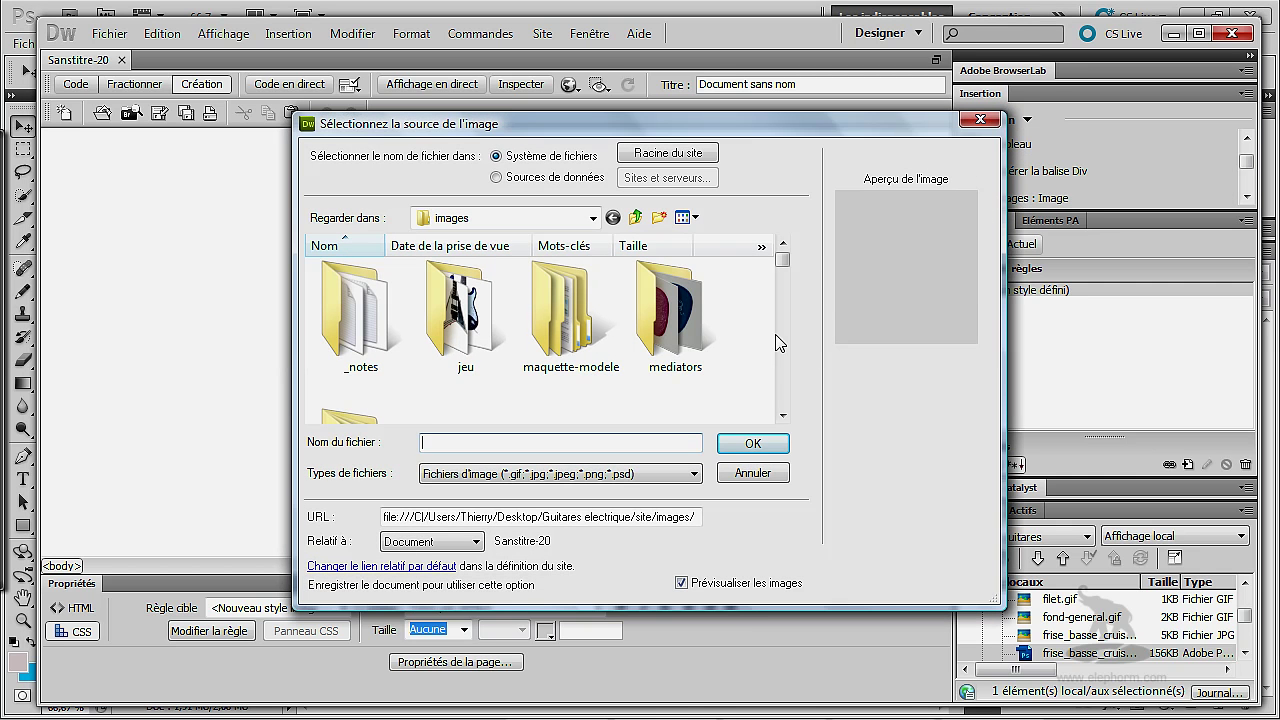
click(783, 416)
click(783, 416)
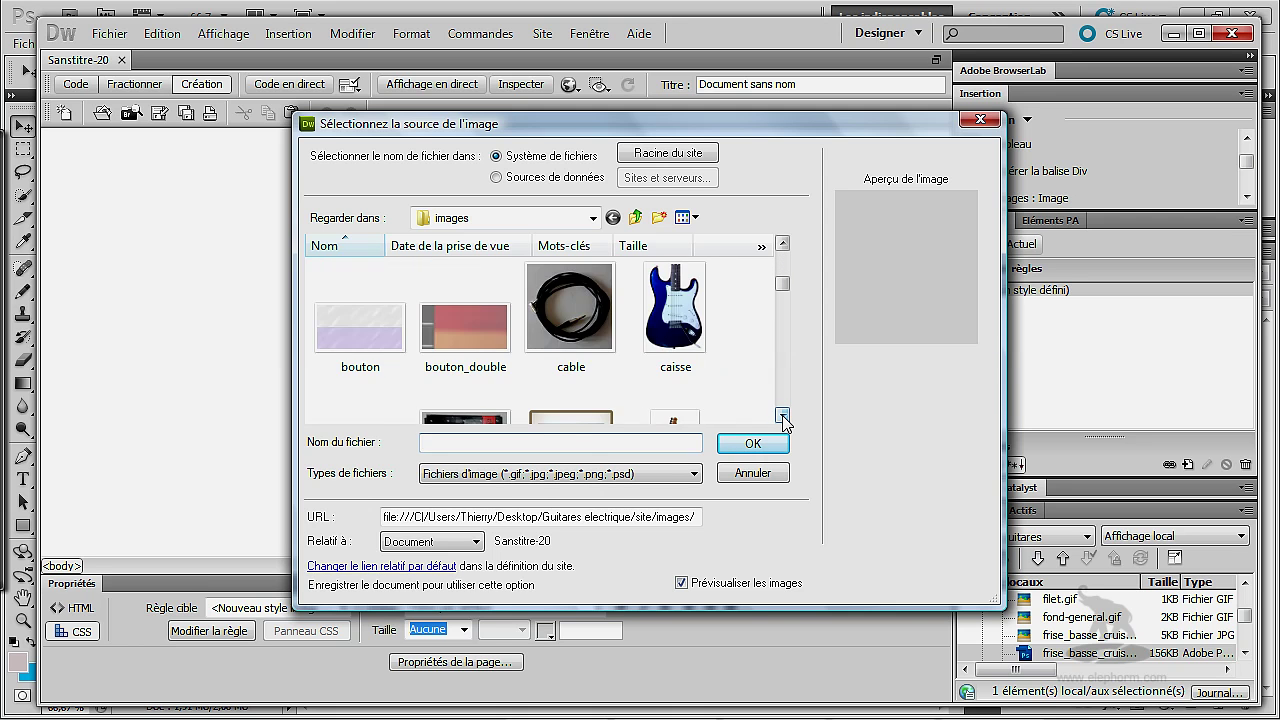
click(783, 416)
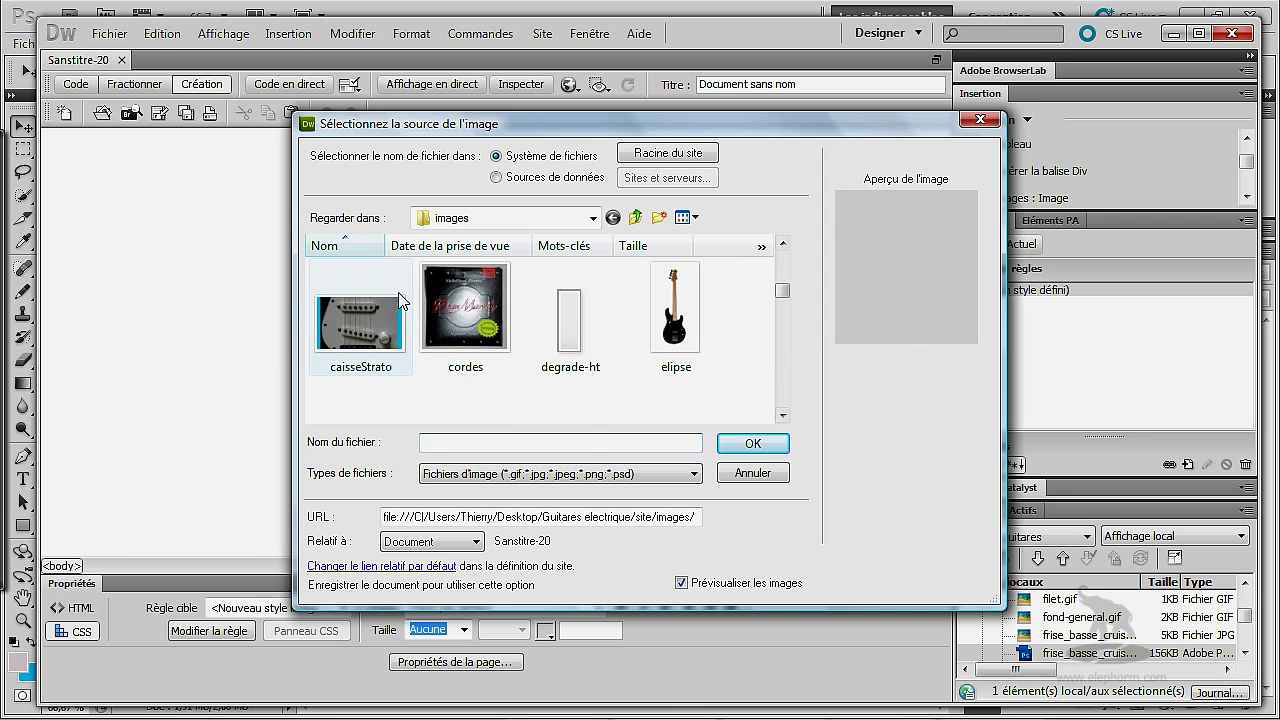
double_click(376, 309)
click(681, 434)
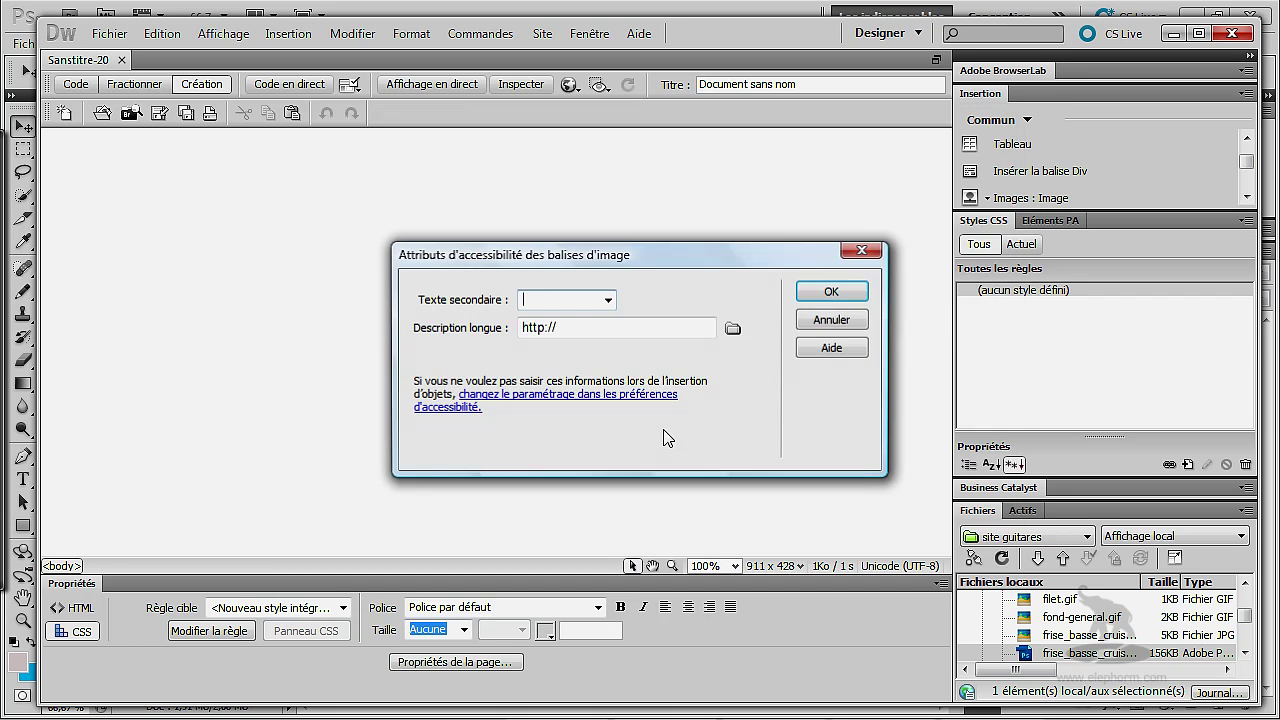
click(820, 293)
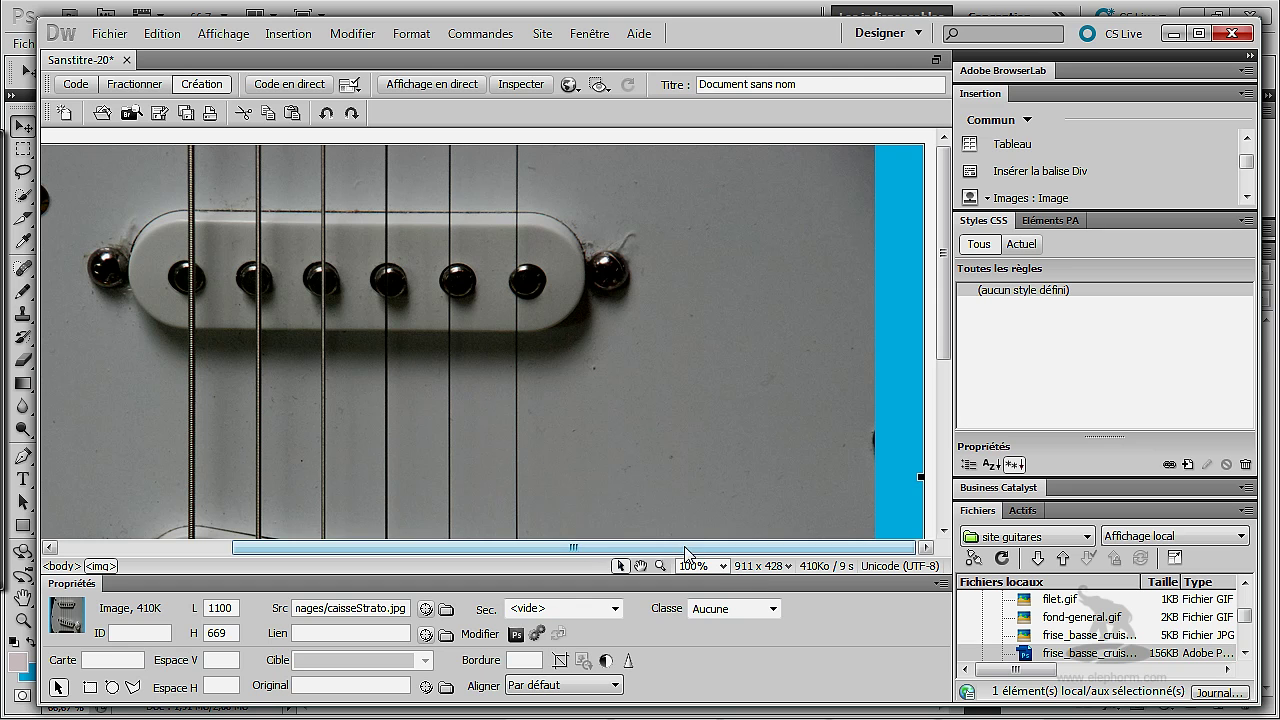
Crop the guitar image to 998 × 669 pixels at full height, cutting off the blue bands on both sides.
click(723, 566)
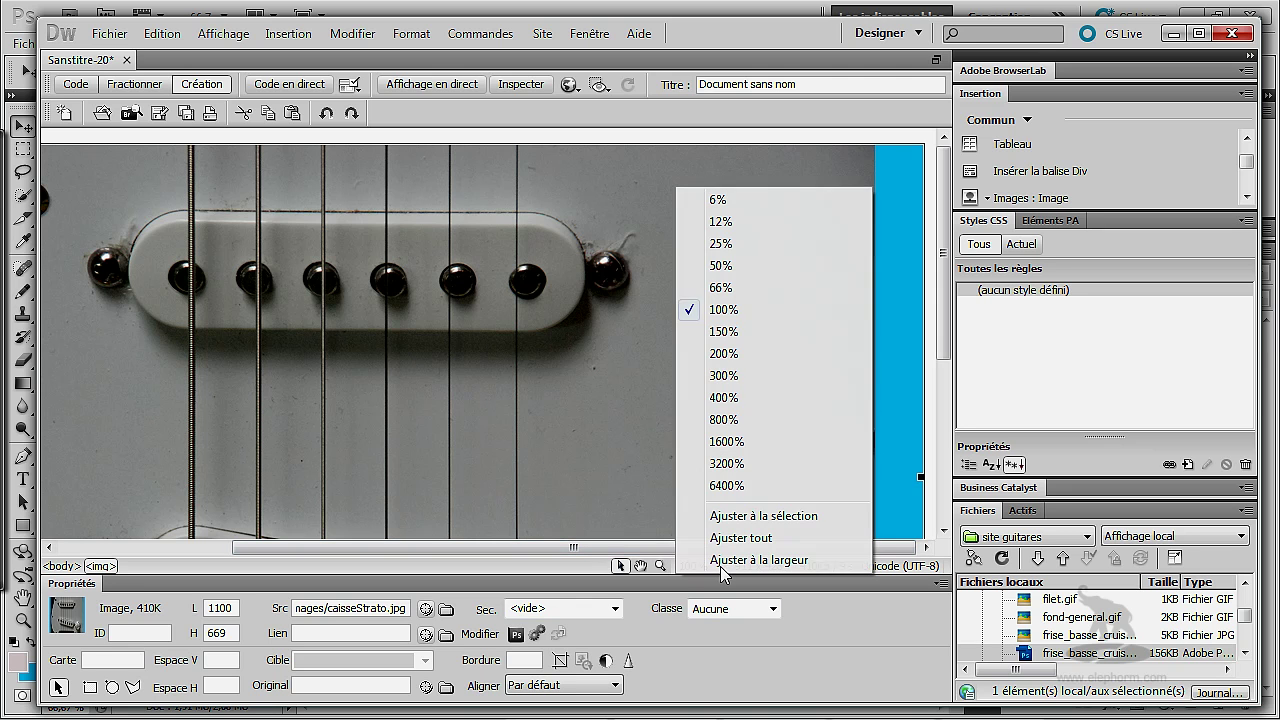
click(728, 265)
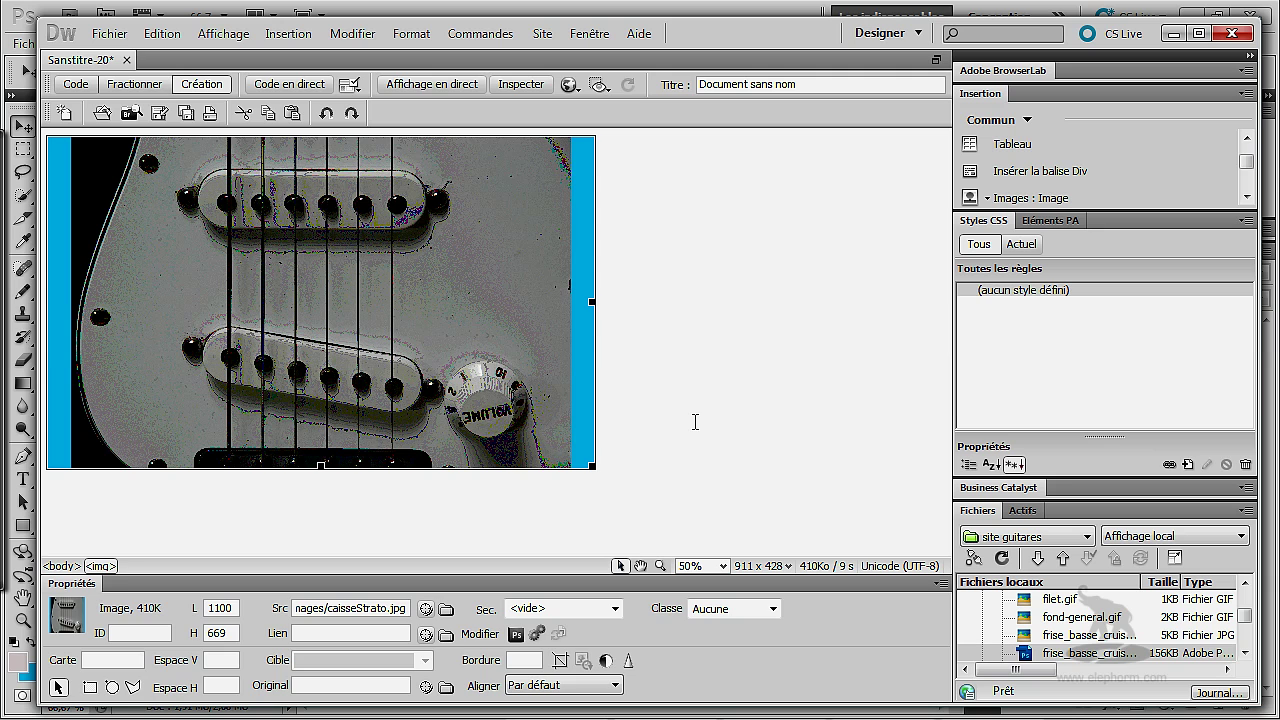
click(701, 376)
click(549, 327)
click(560, 662)
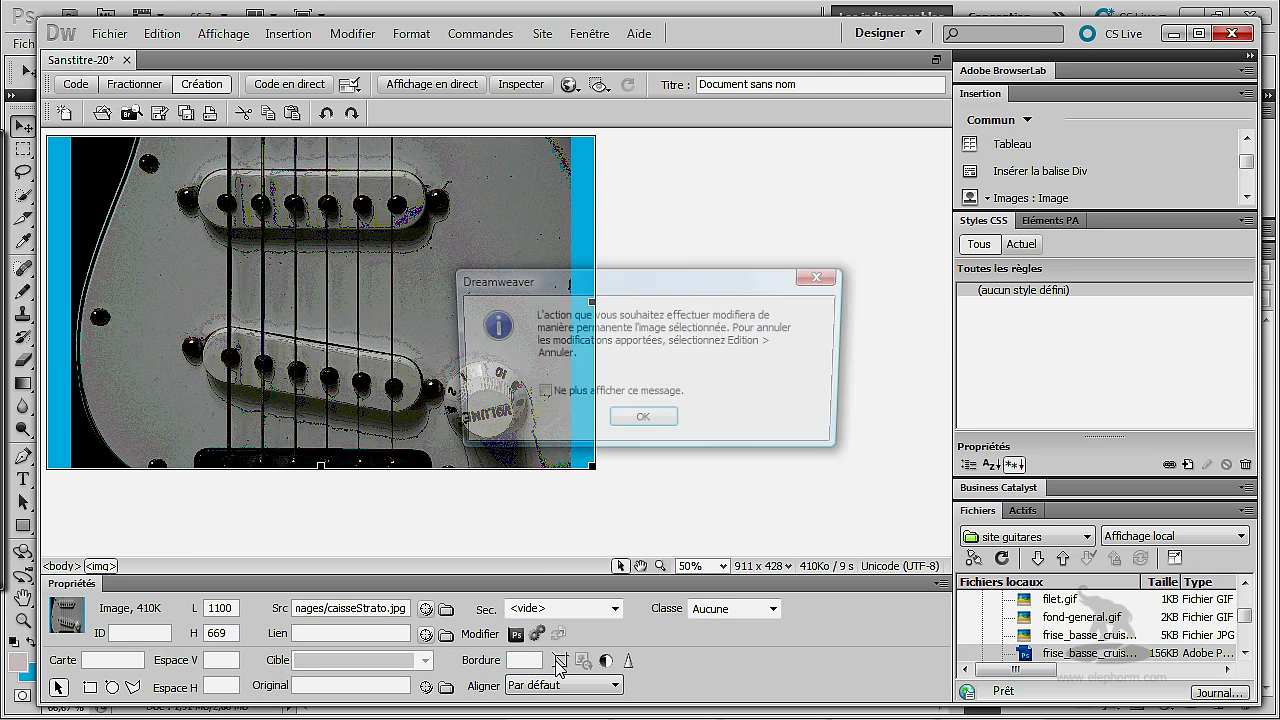
click(630, 423)
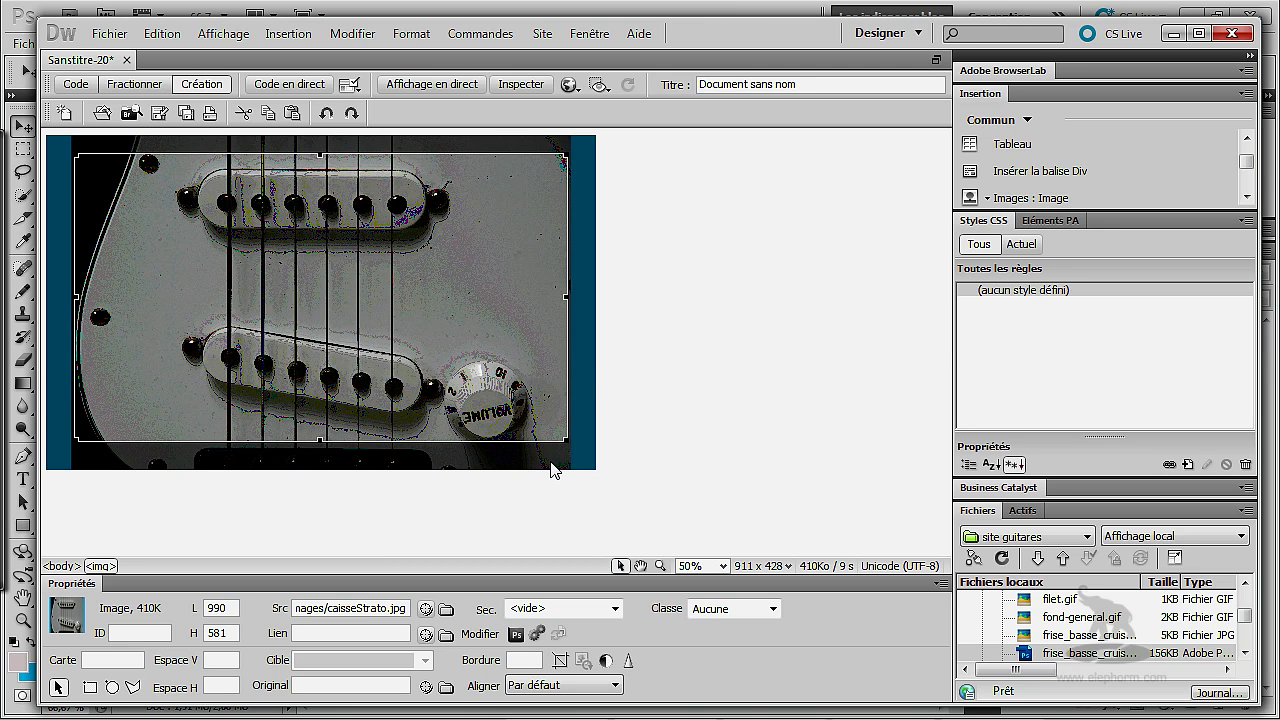
drag(568, 440, 578, 476)
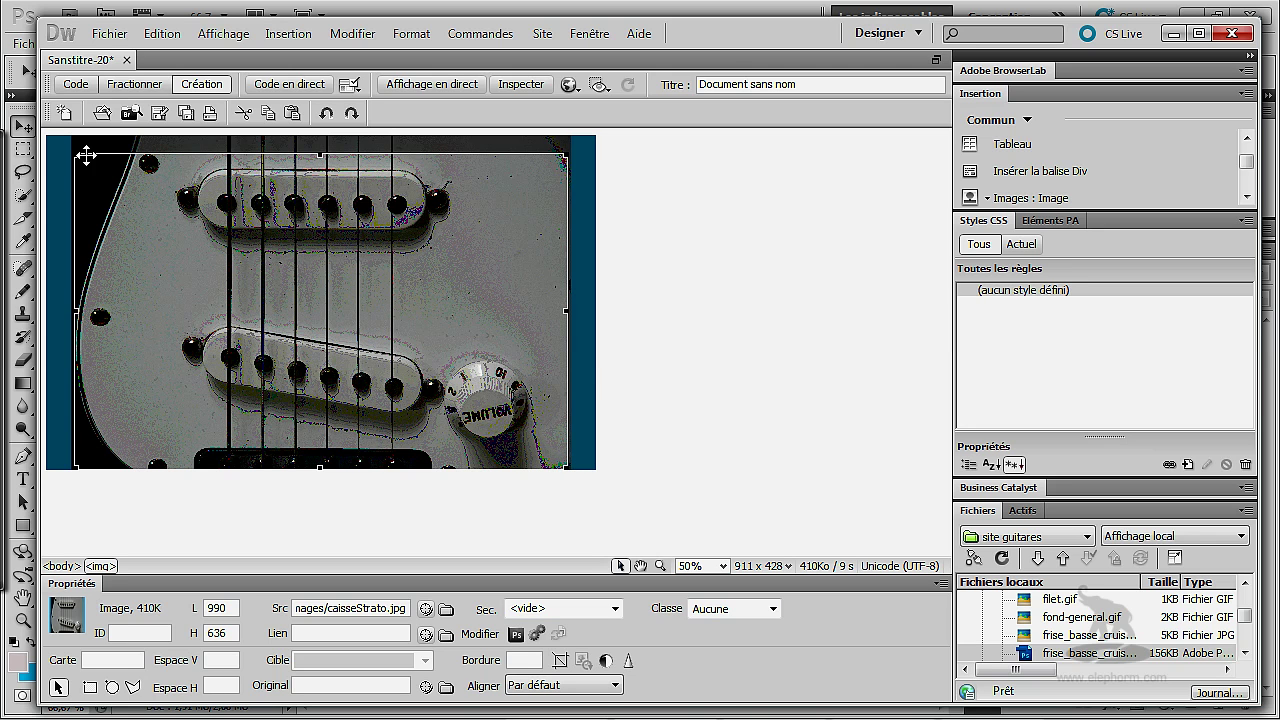
drag(75, 158, 68, 122)
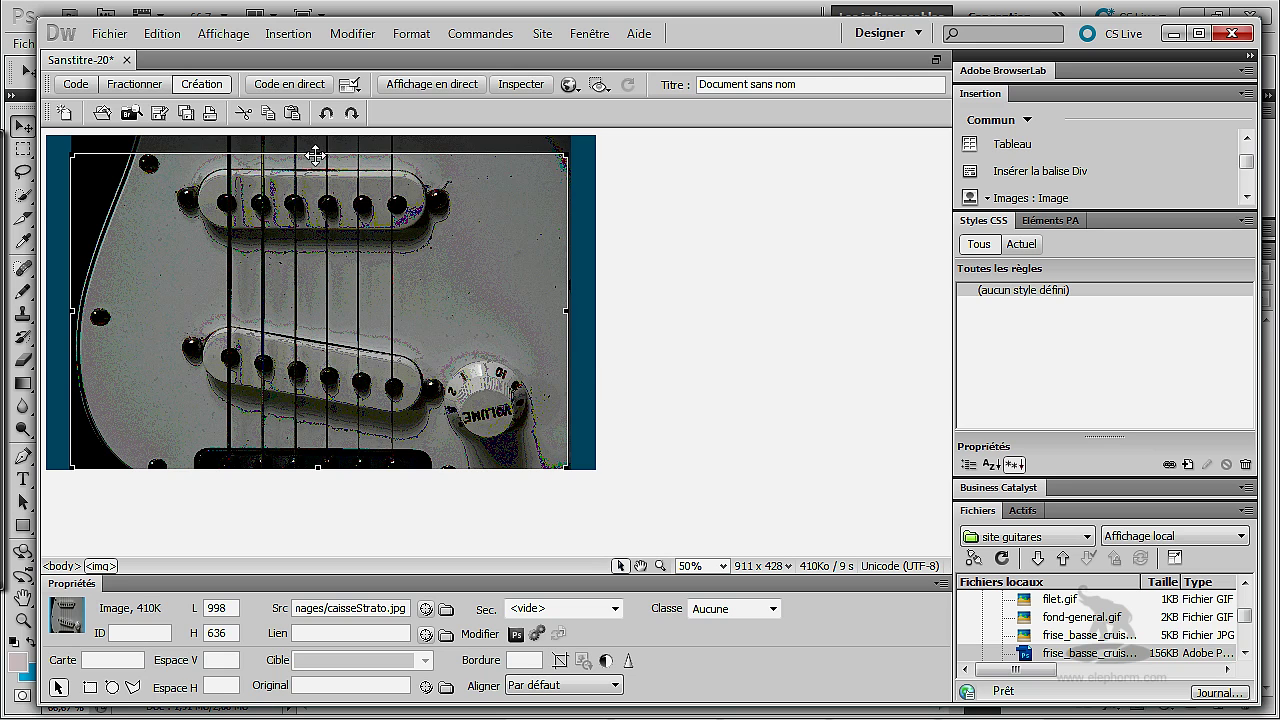
mouse_move(317, 158)
mouse_down()
mouse_move(322, 120)
mouse_move(307, 138)
mouse_up()
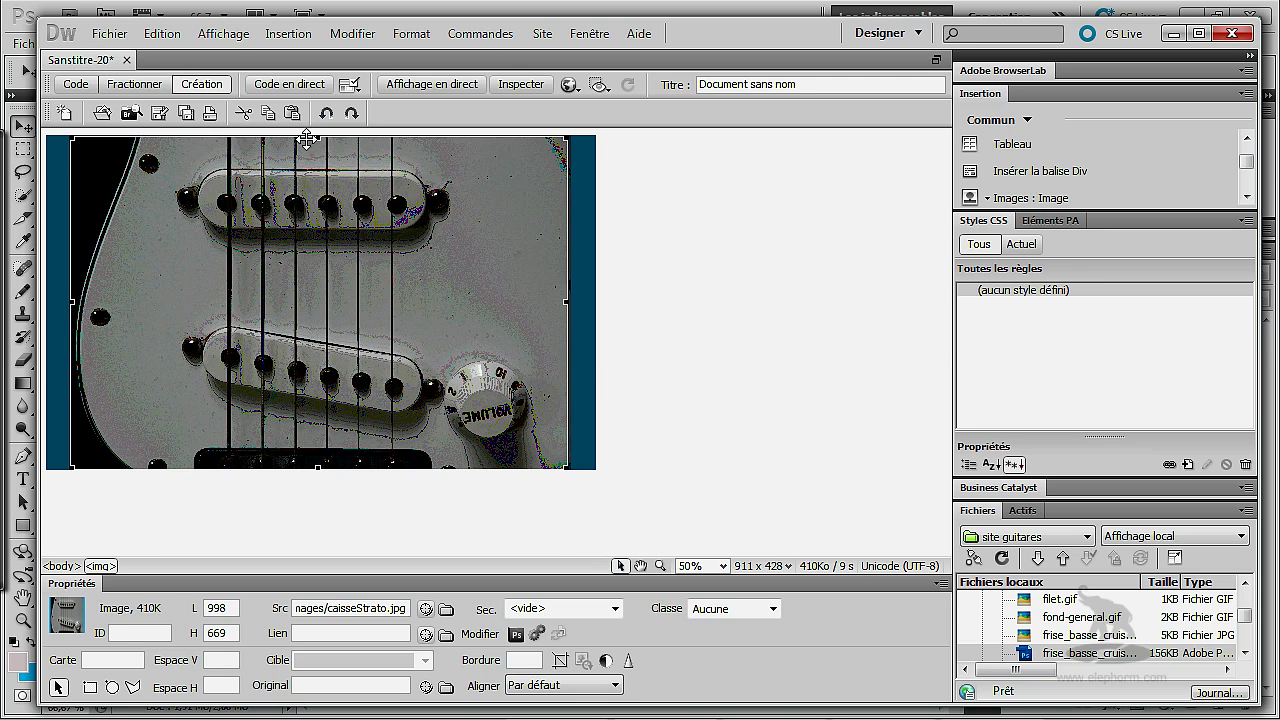
double_click(449, 278)
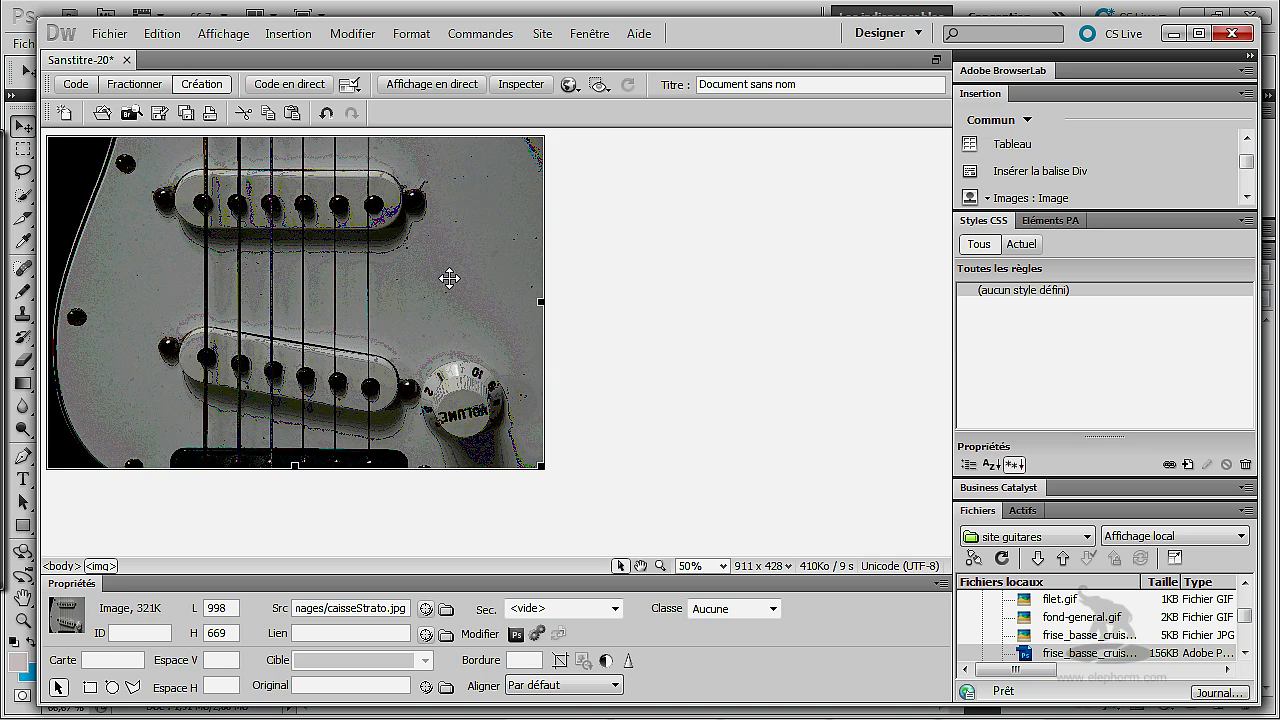
Scale the image down proportionally to about 400 × 267 pixels and reset it to its original size.
click(588, 308)
click(499, 303)
click(566, 486)
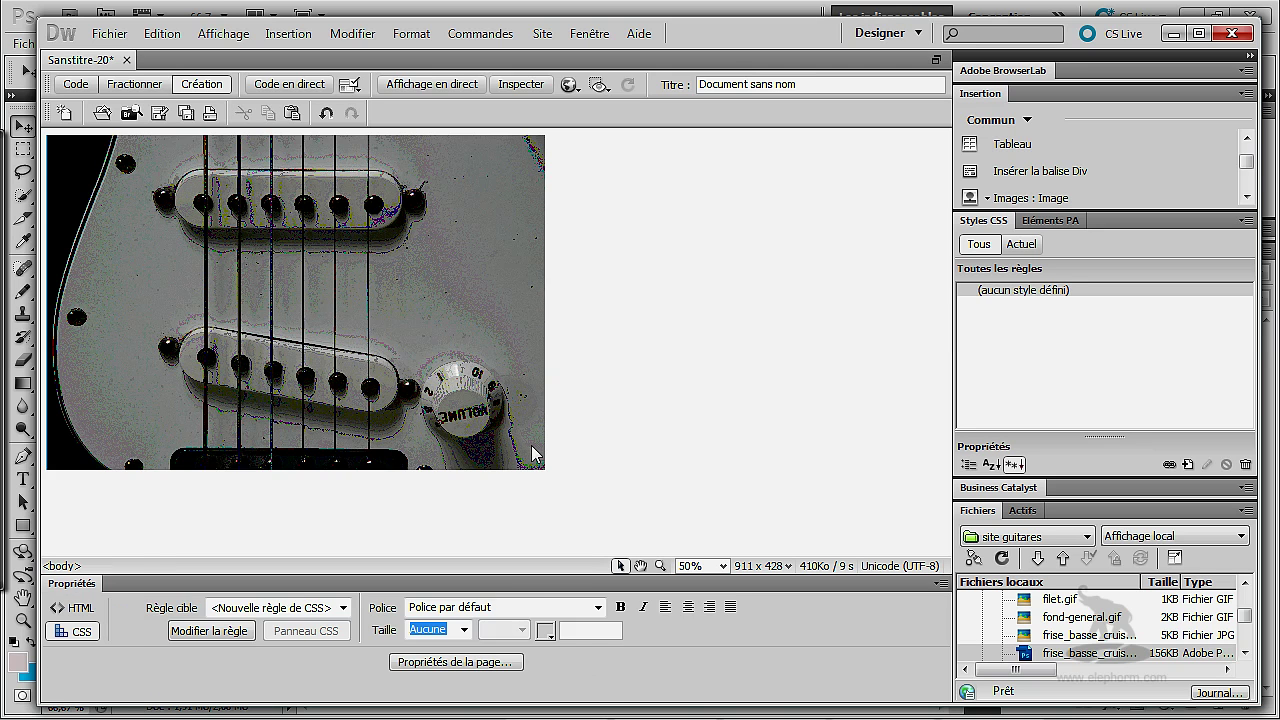
click(540, 462)
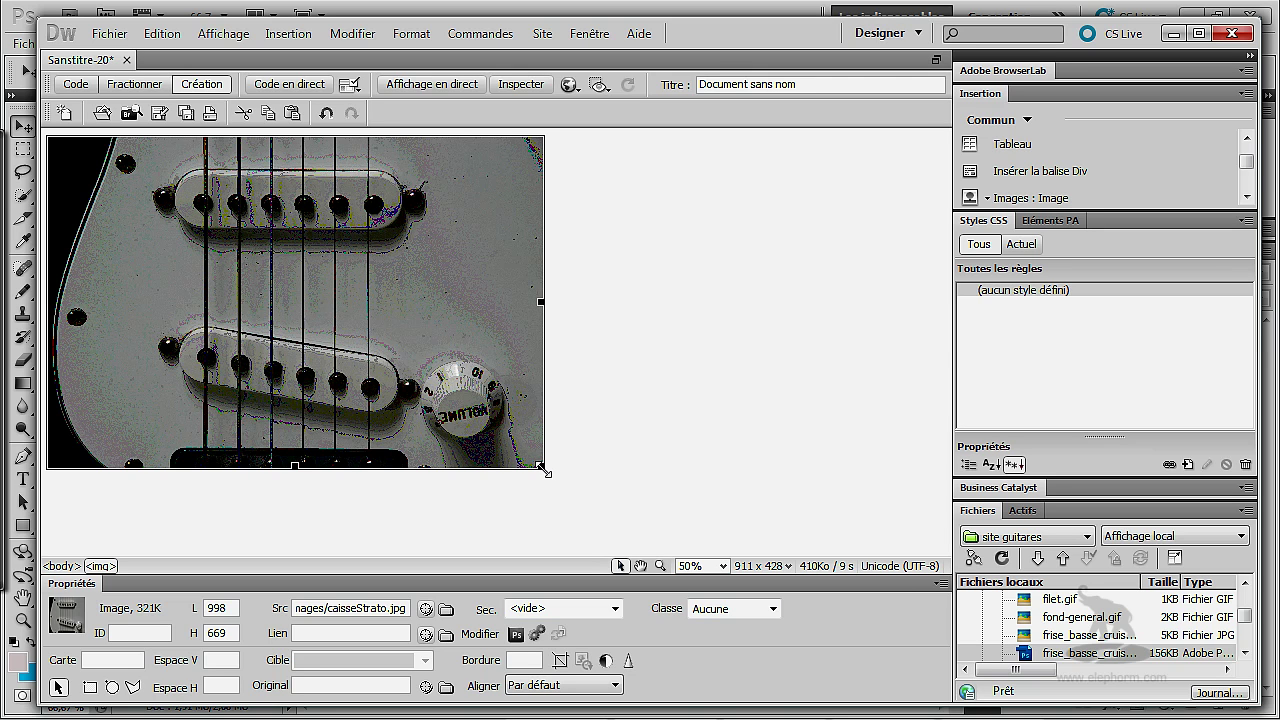
drag(540, 467, 240, 262)
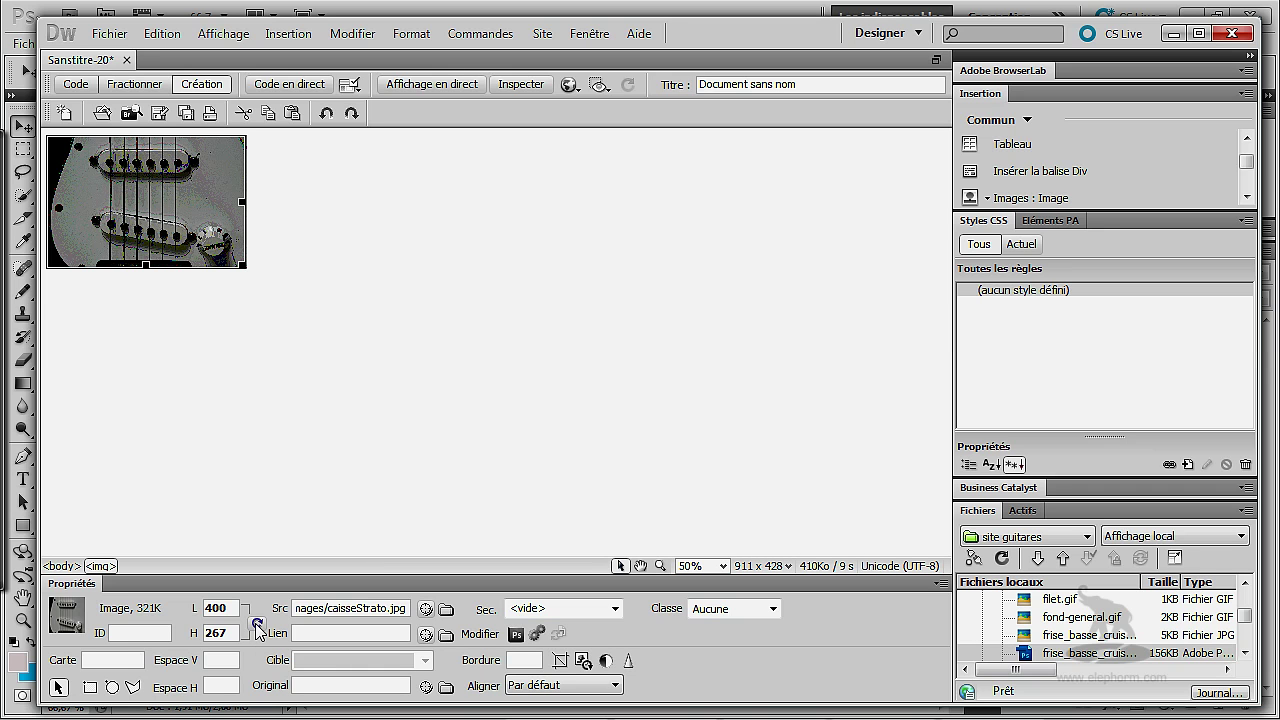
click(257, 626)
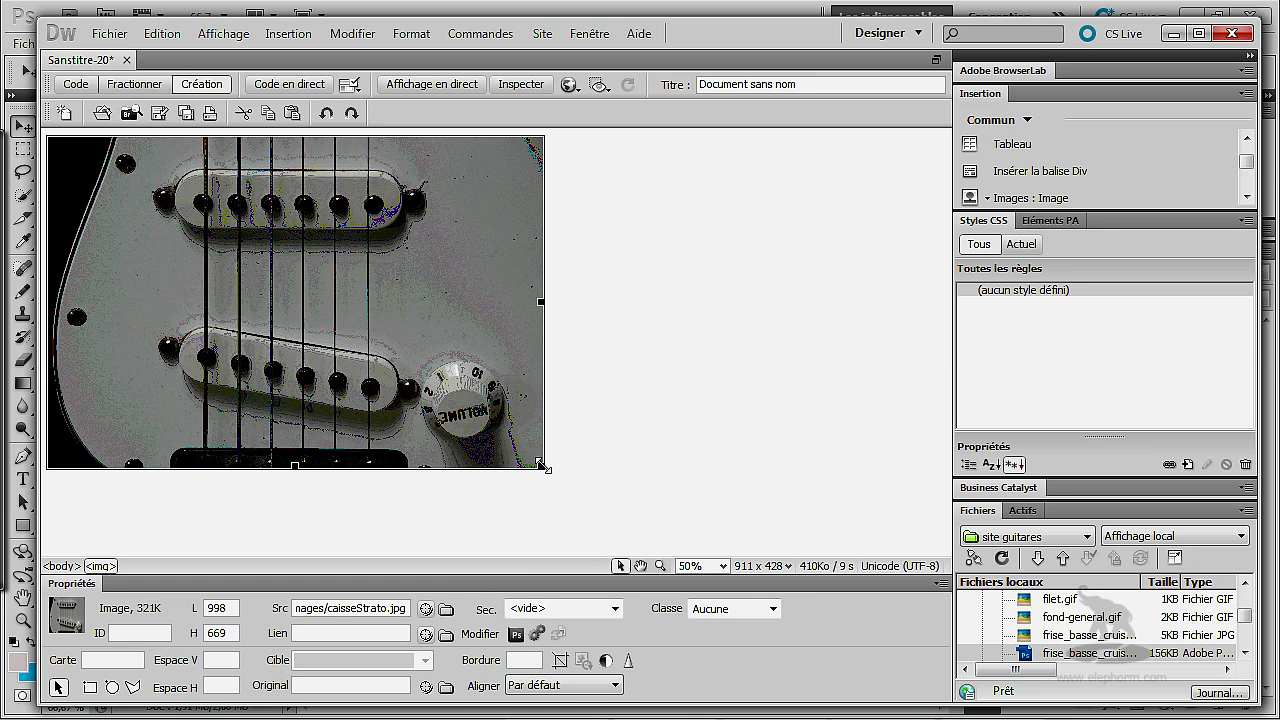
Scale the image proportionally to 400 × 268 pixels and resample the file at that size.
drag(540, 466, 245, 268)
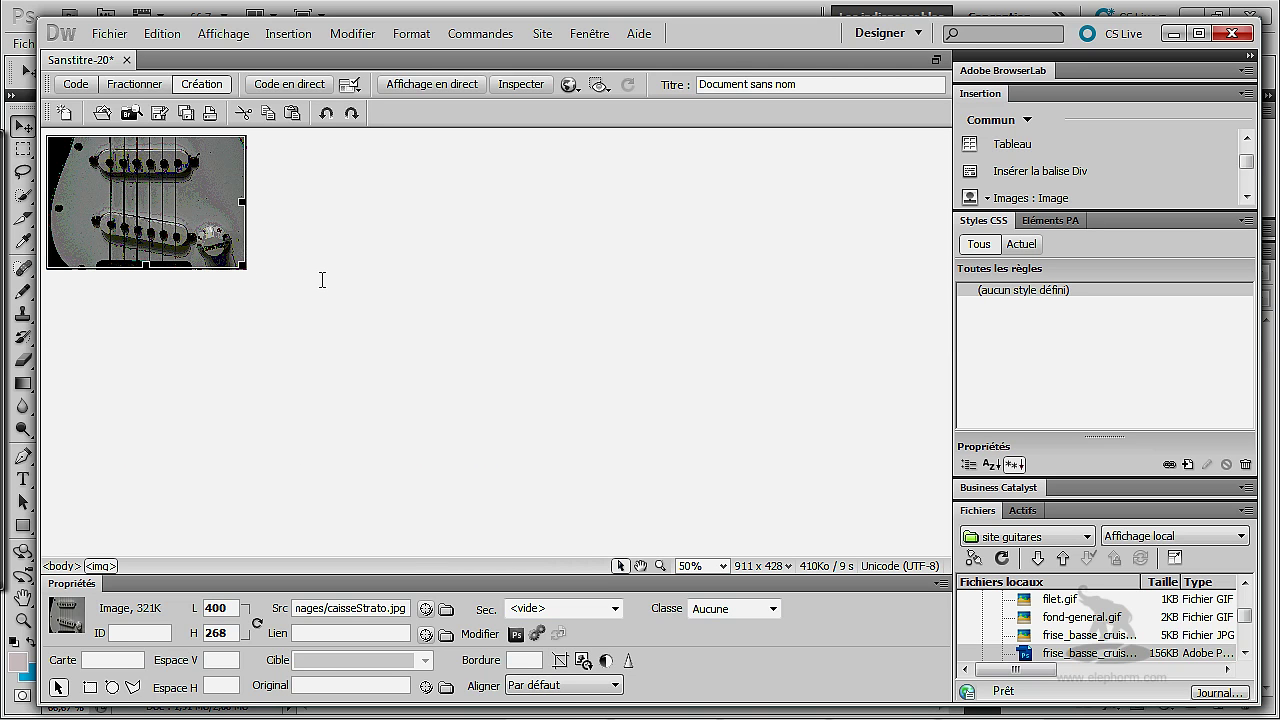
click(583, 661)
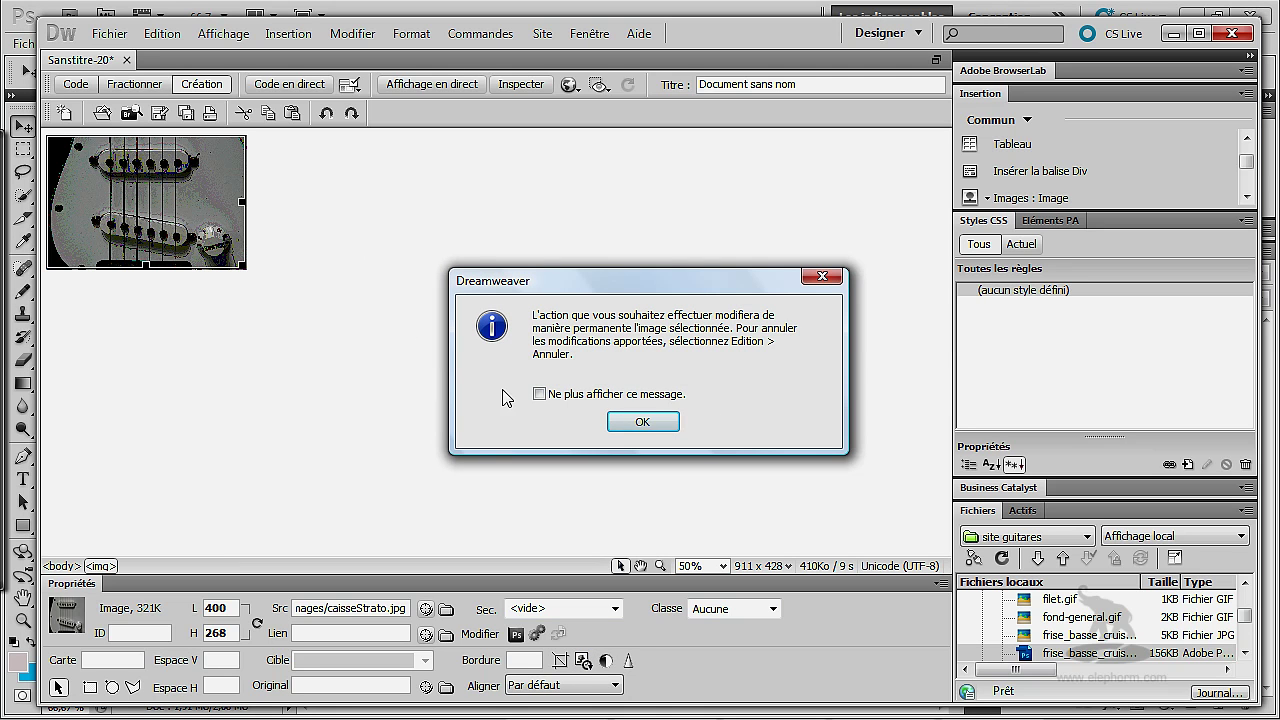
click(640, 422)
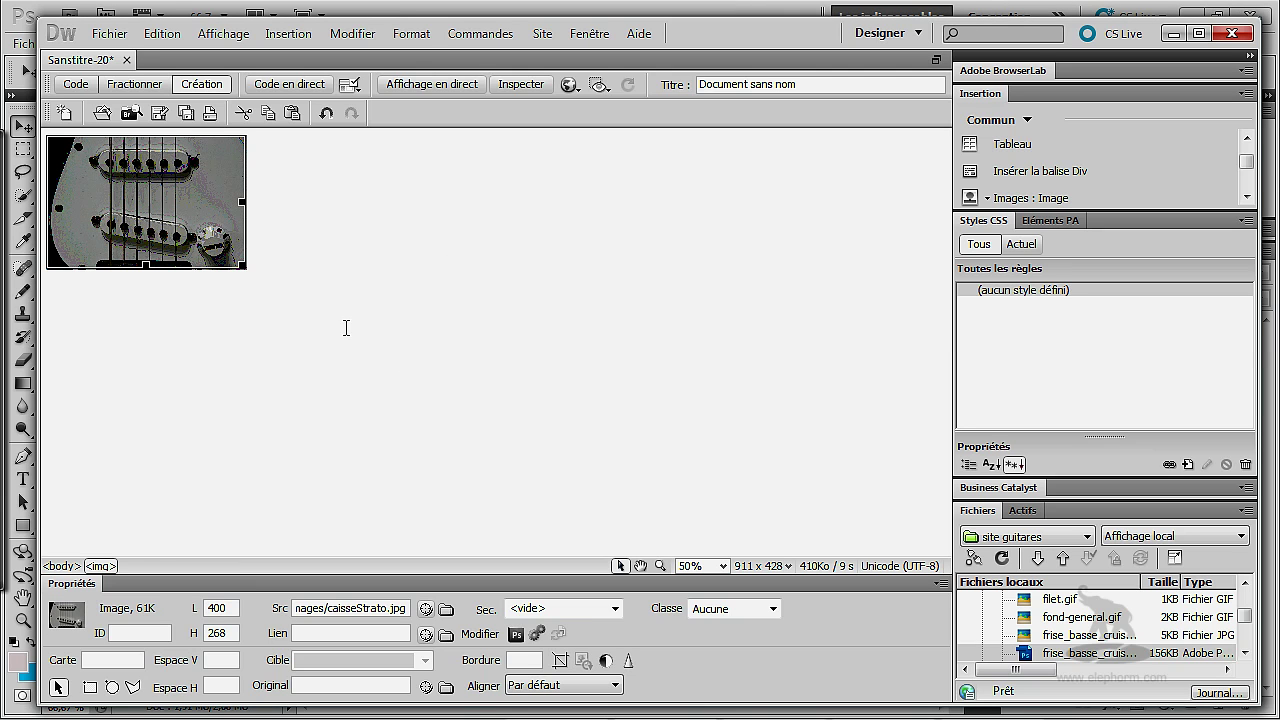
Scale the resampled image down to about 234 × 156 pixels and reset it to its stored size.
click(210, 240)
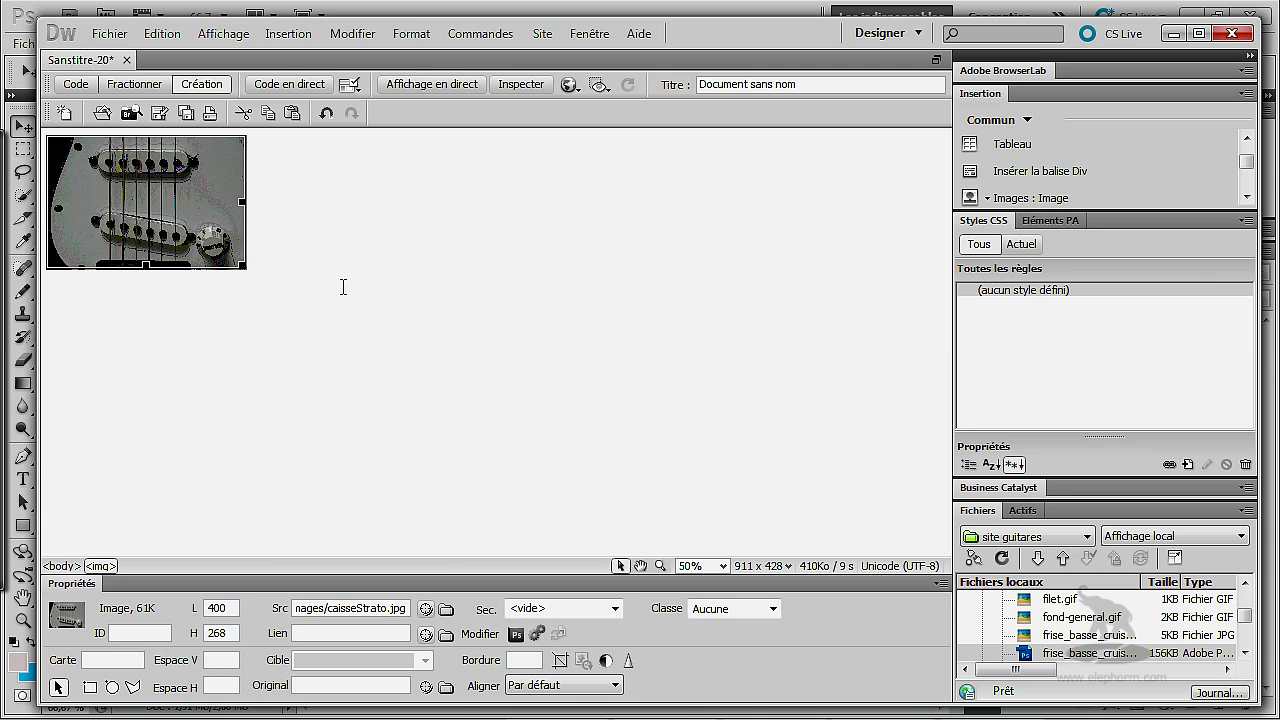
click(289, 305)
click(205, 228)
drag(241, 265, 163, 213)
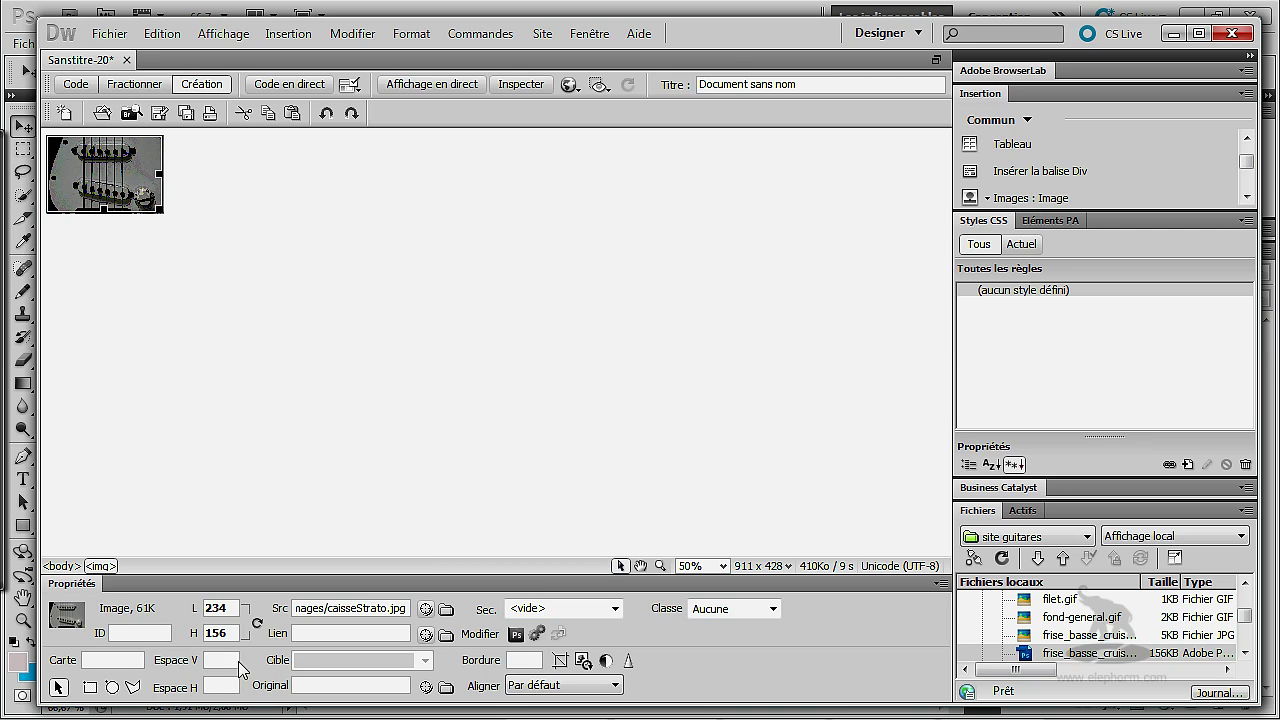
click(257, 624)
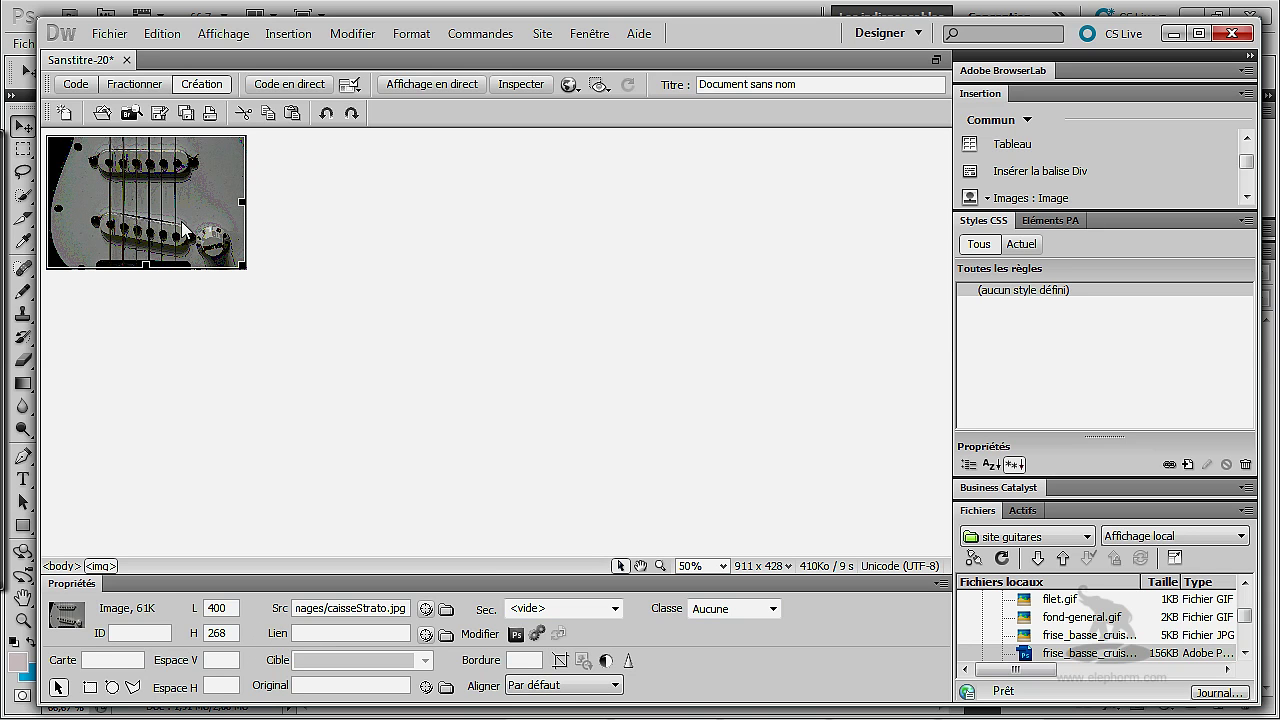
Raise the image's brightness to 19 and its contrast to 13, viewing the page at 100%.
click(721, 567)
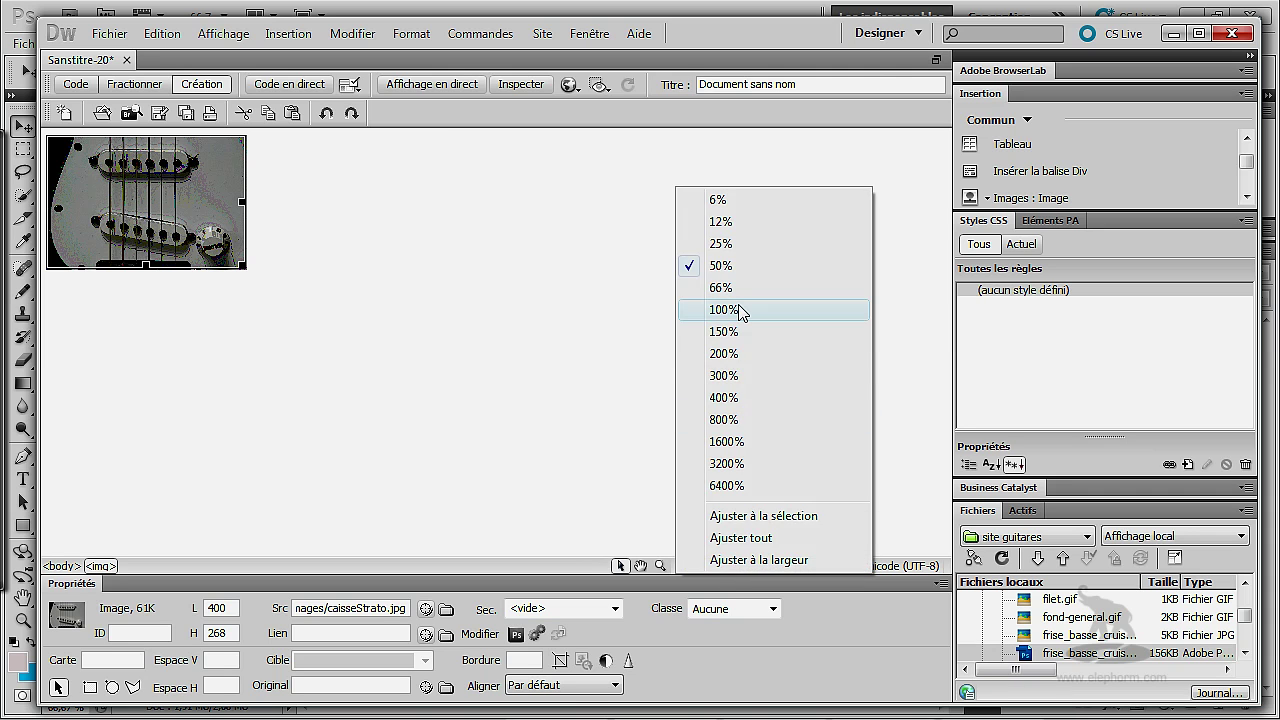
click(738, 311)
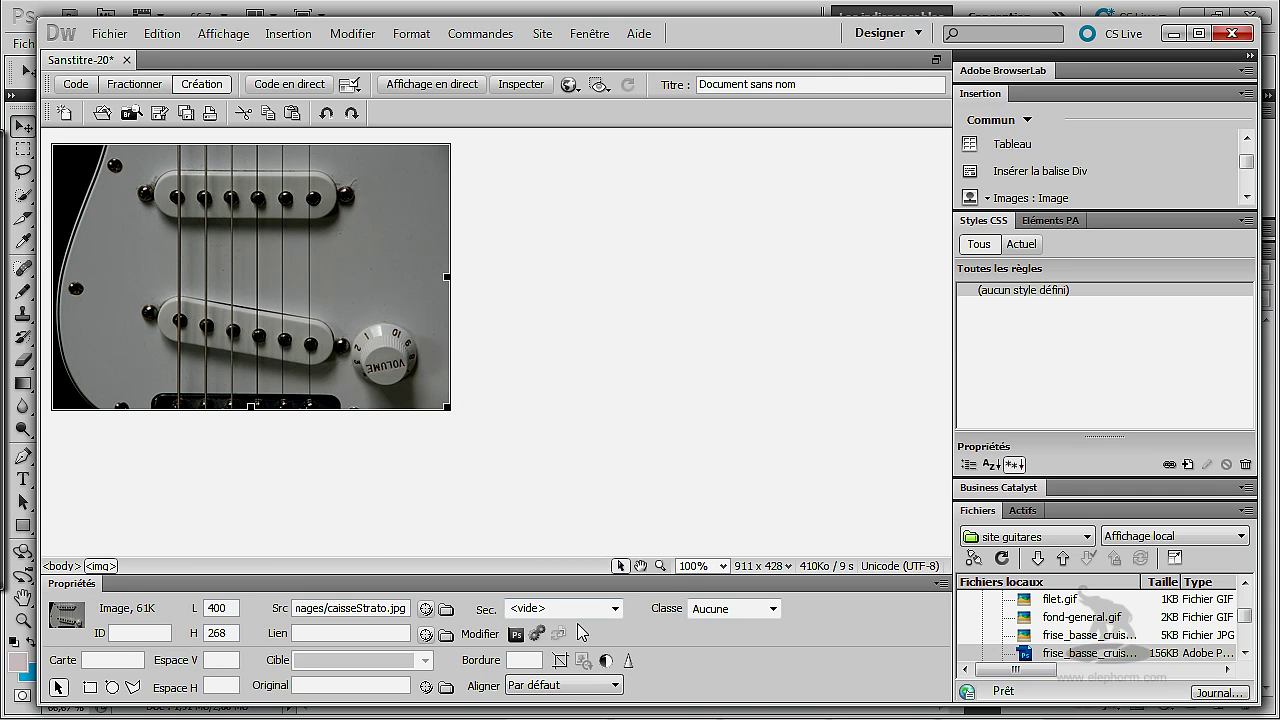
click(606, 661)
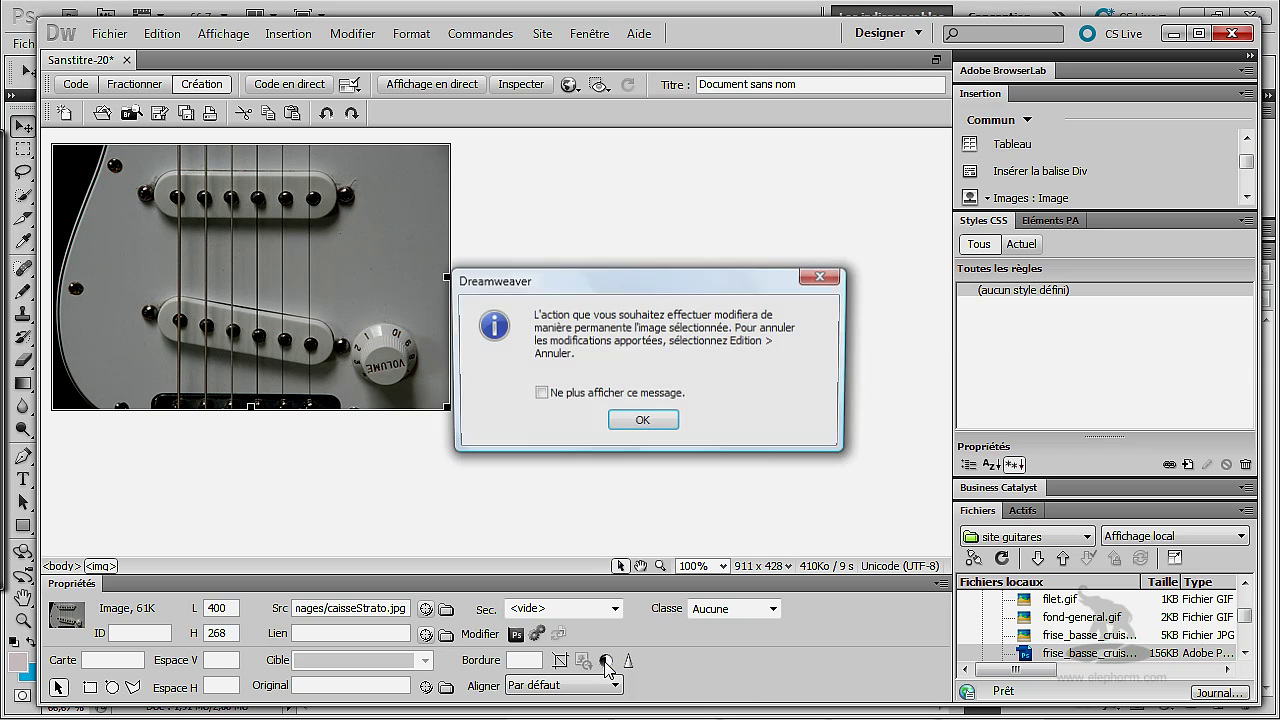
click(650, 422)
mouse_move(774, 494)
mouse_down()
mouse_move(808, 496)
mouse_move(788, 495)
mouse_up()
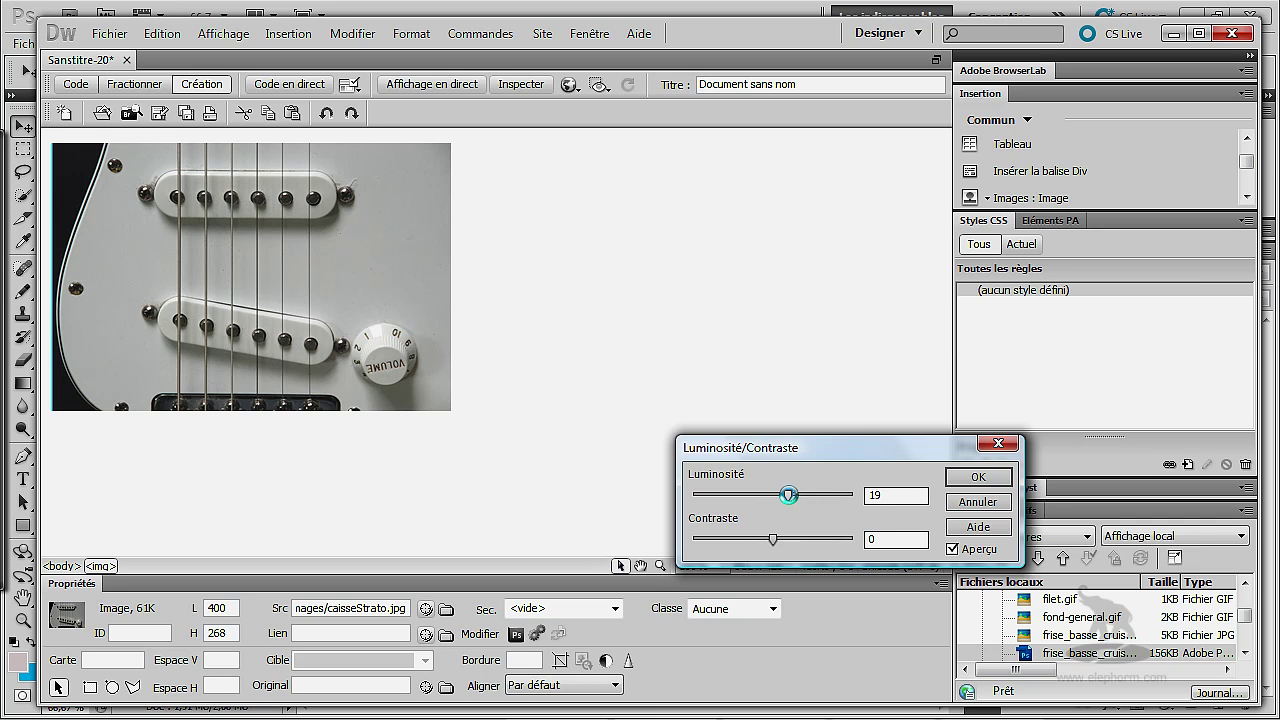
drag(774, 539, 784, 540)
click(979, 479)
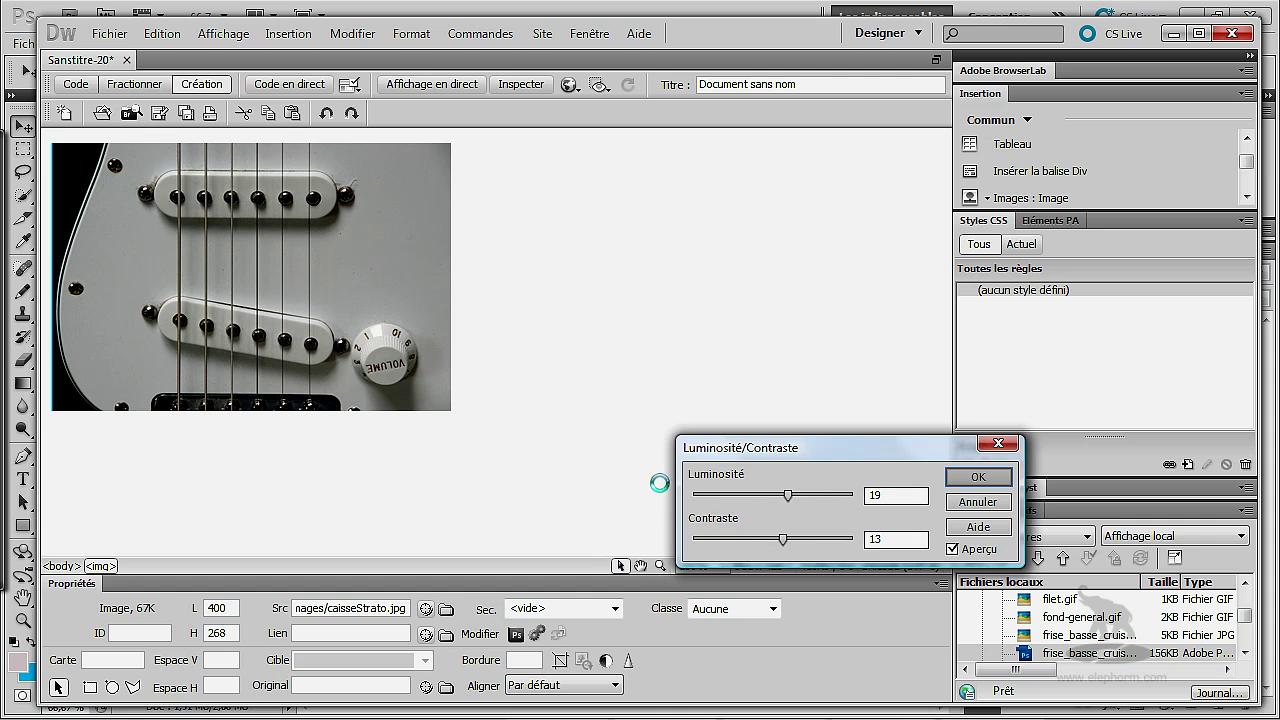
Sharpen the guitar image moderately and apply the change.
click(630, 662)
click(661, 420)
drag(697, 499, 737, 499)
click(1010, 477)
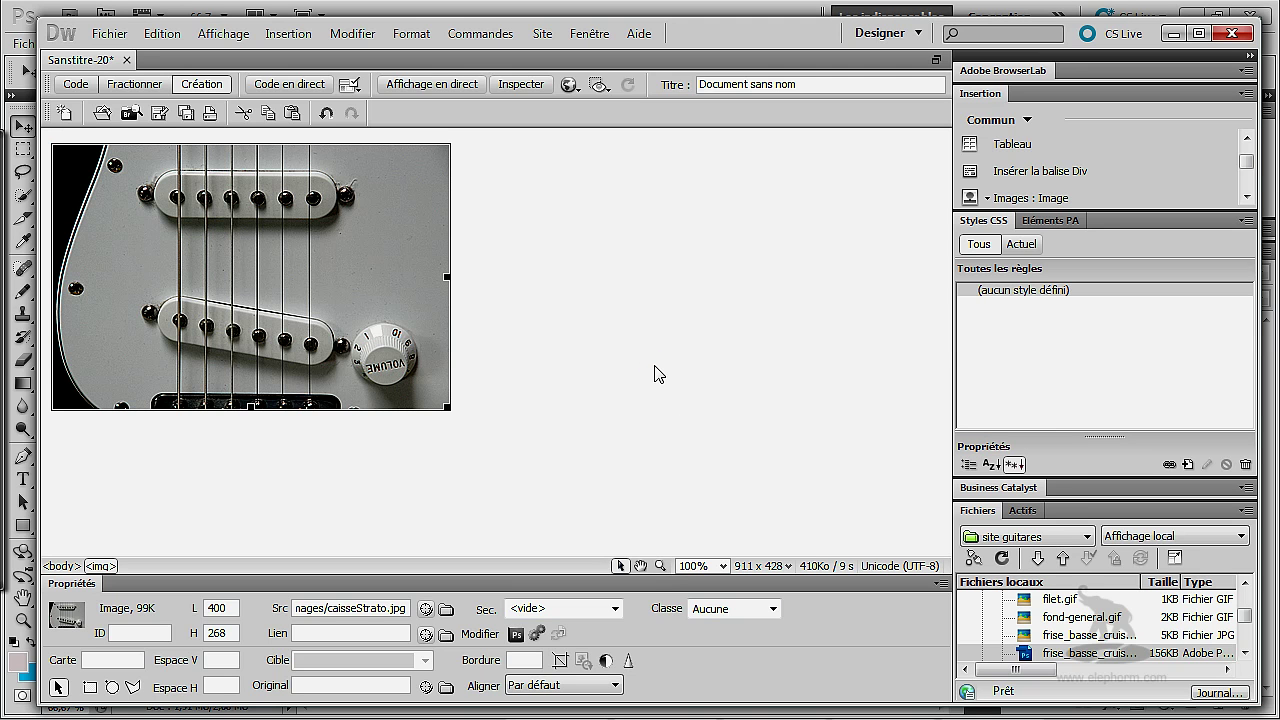
Select the guitar image and open it for editing in Photoshop.
click(612, 381)
click(390, 322)
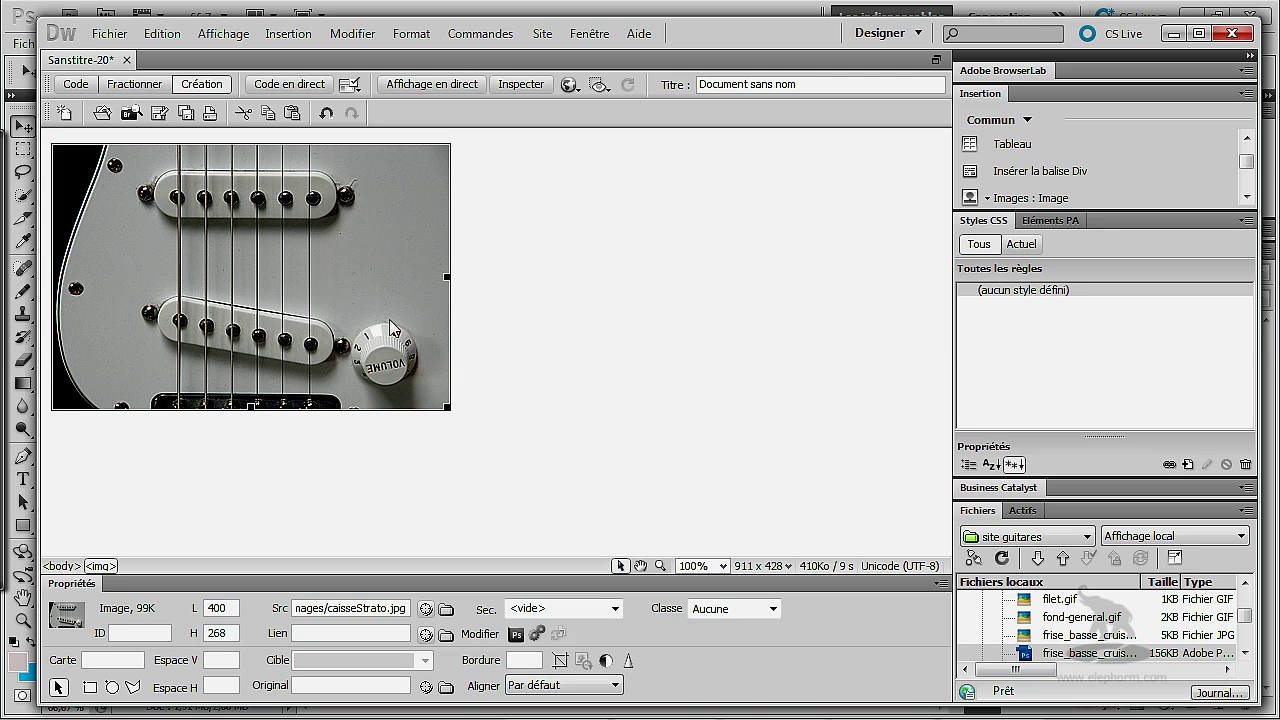
click(515, 634)
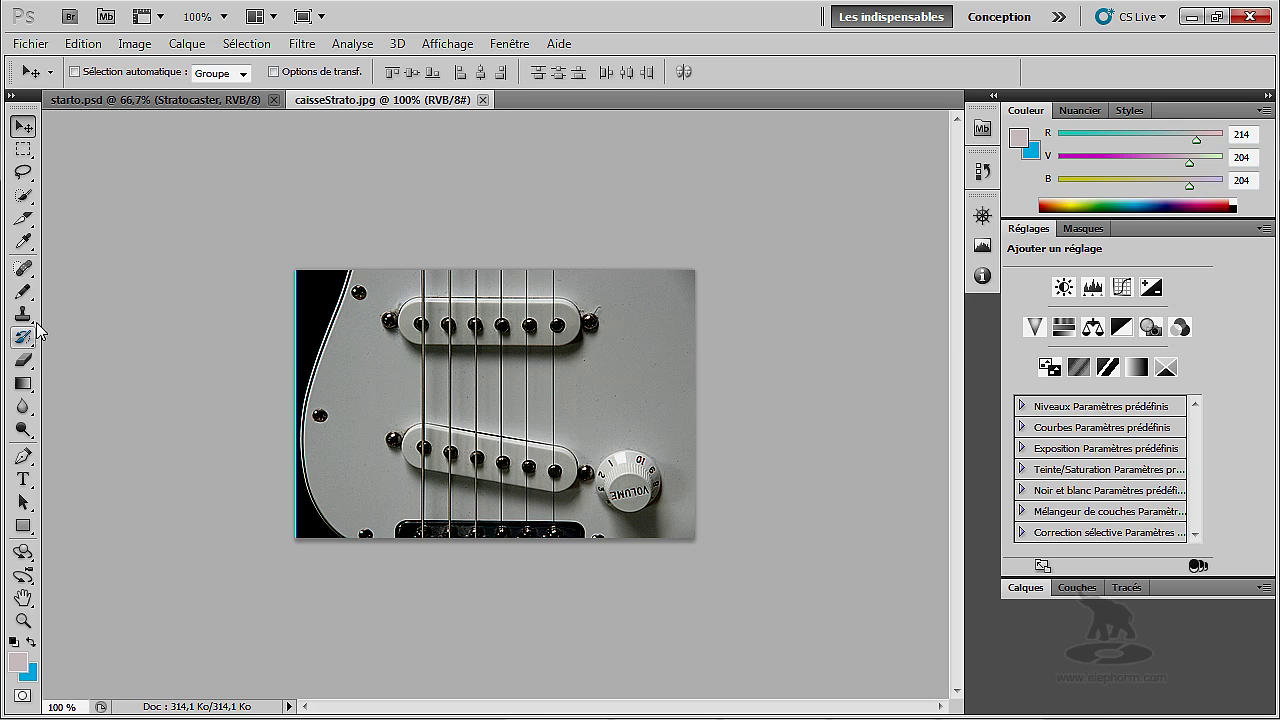
Crop a thin strip off the left edge of caisseStrato.jpg, keeping the full height and the right edge.
click(23, 218)
click(80, 220)
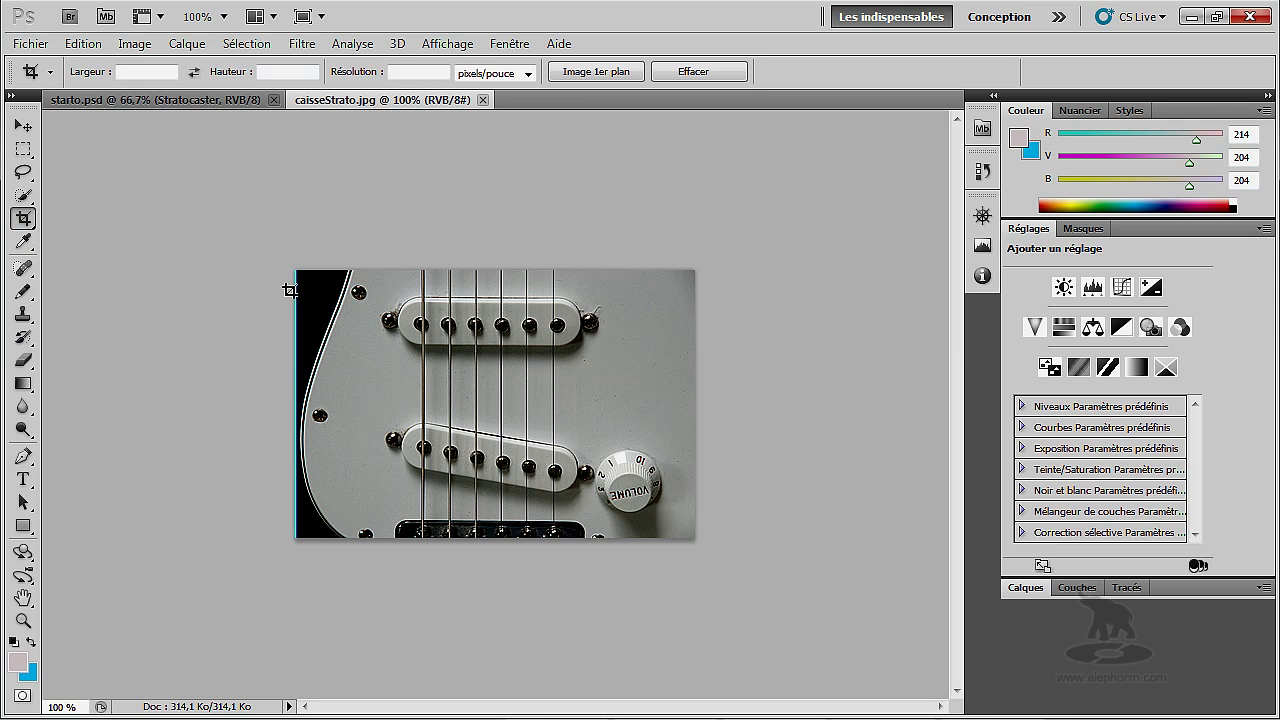
drag(694, 270, 307, 598)
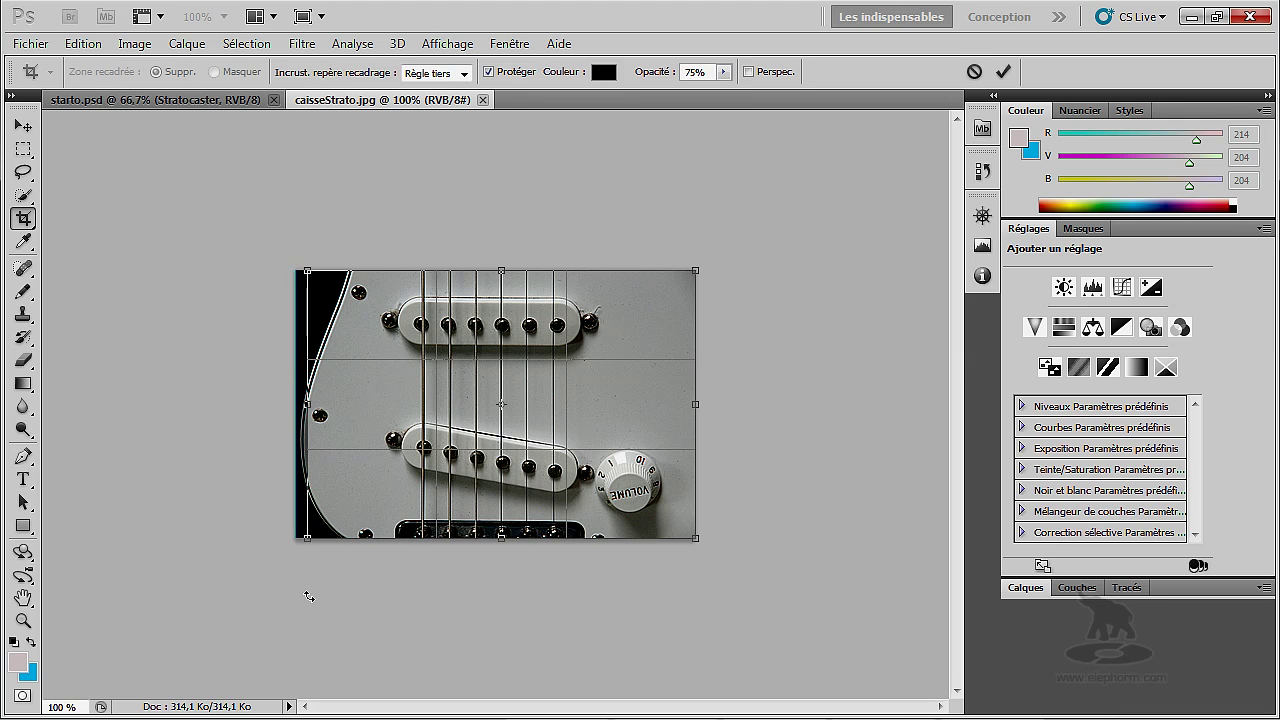
drag(307, 404, 296, 404)
click(509, 44)
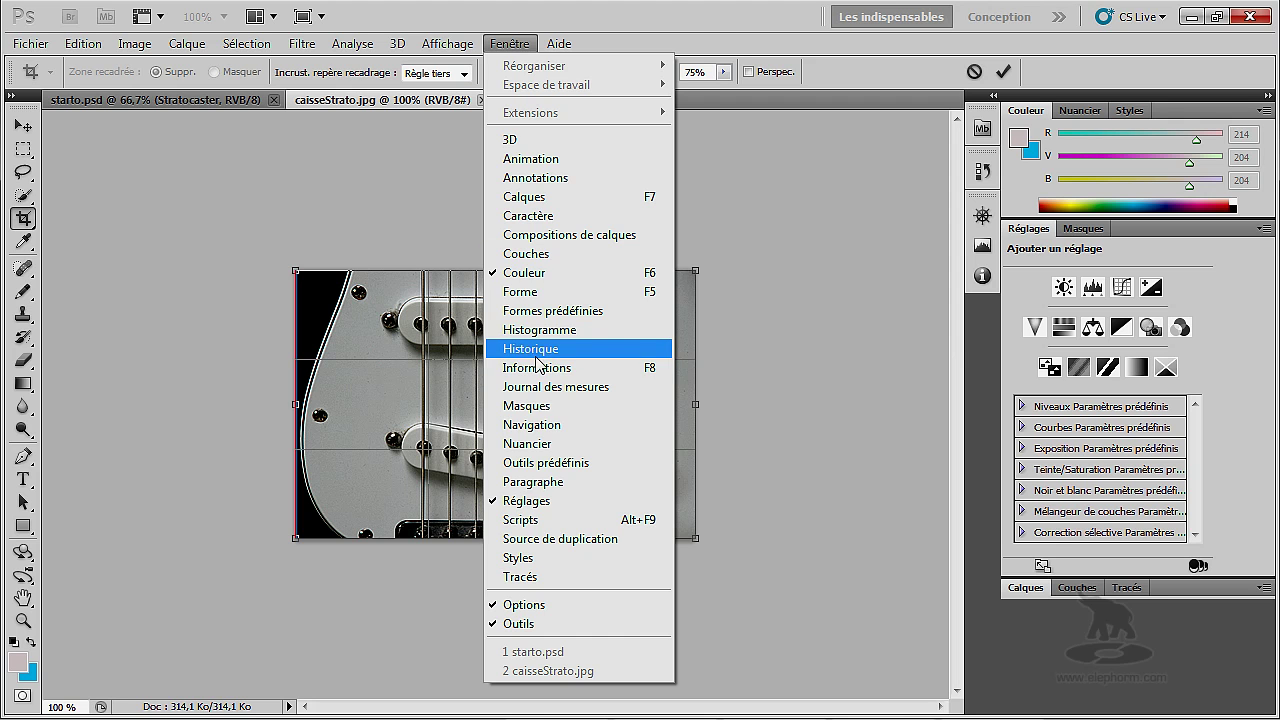
mouse_move(447, 44)
click(455, 394)
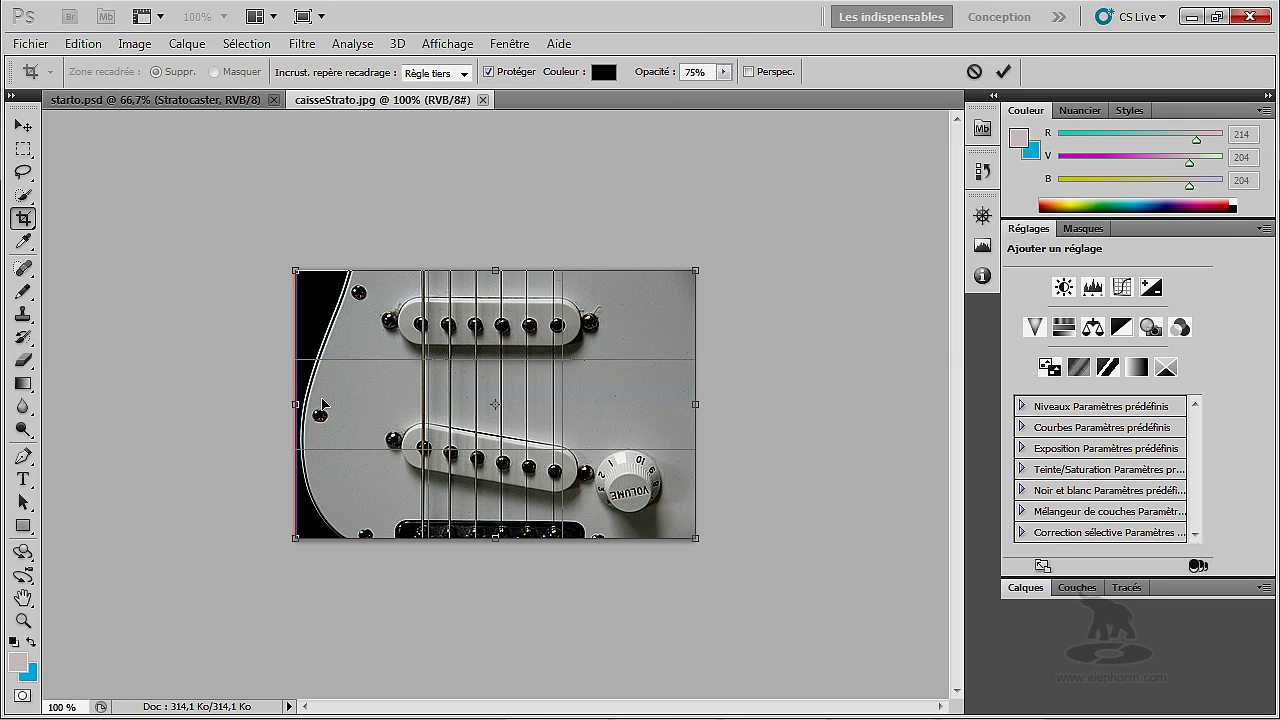
drag(296, 403, 301, 404)
double_click(346, 338)
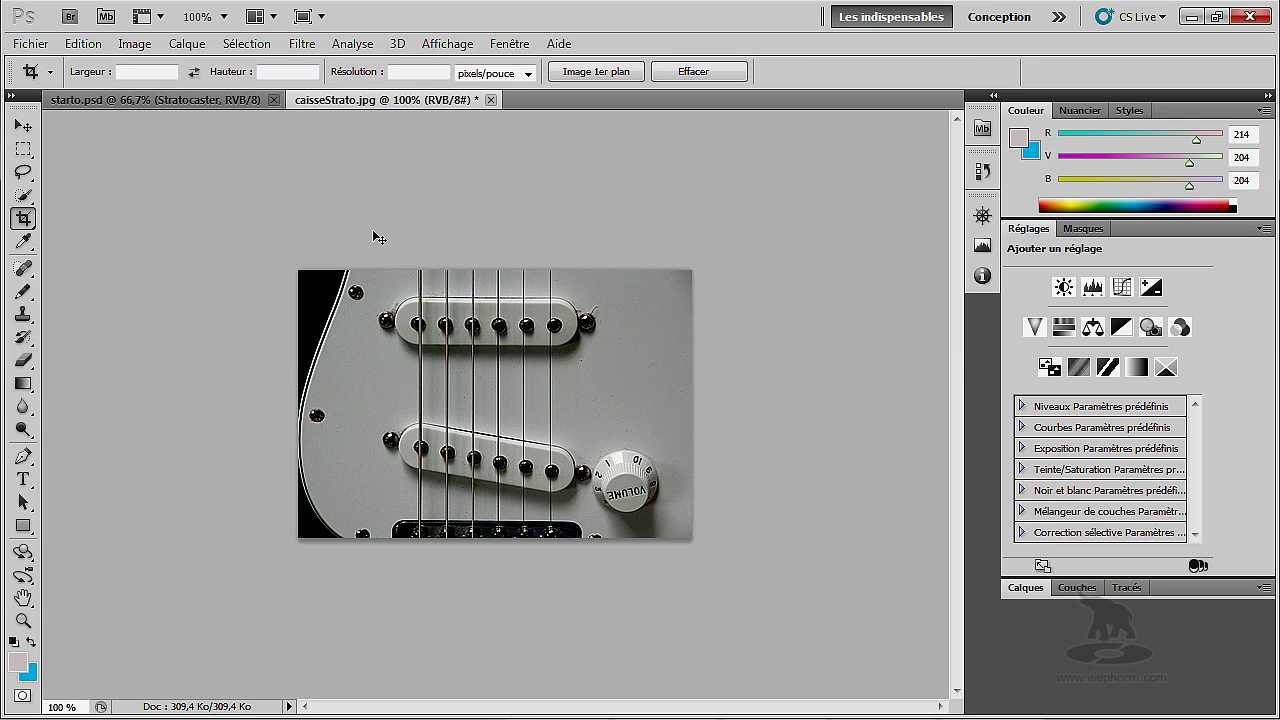
Save the cropped JPEG at quality 12, and switch to Dreamweaver to reset the image to its stored size.
key(ctrl+s)
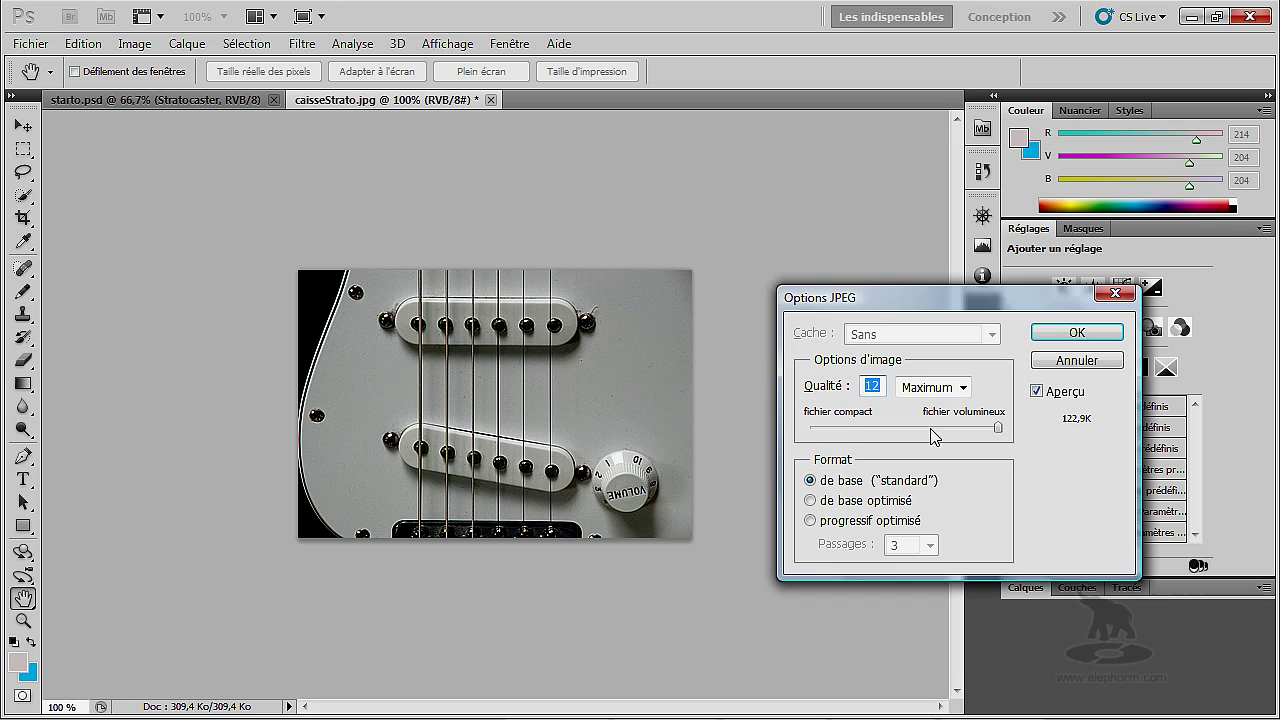
click(1076, 333)
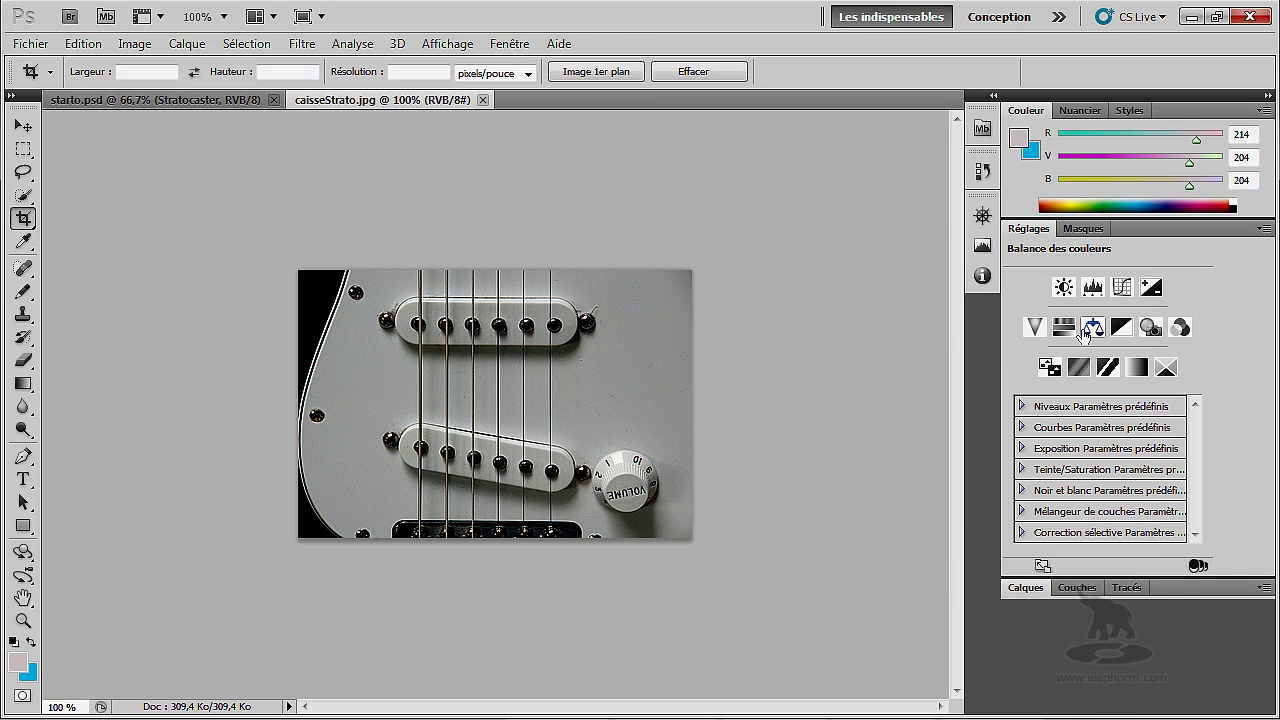
key(alt+Tab)
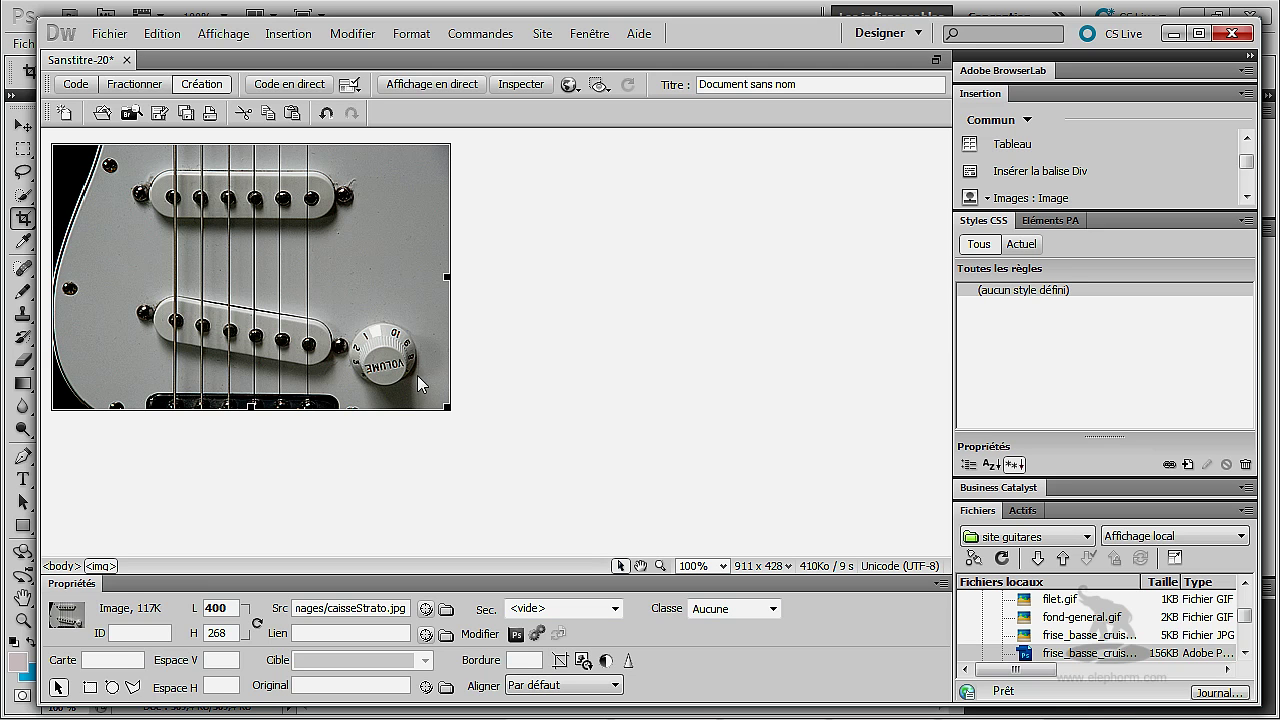
click(258, 626)
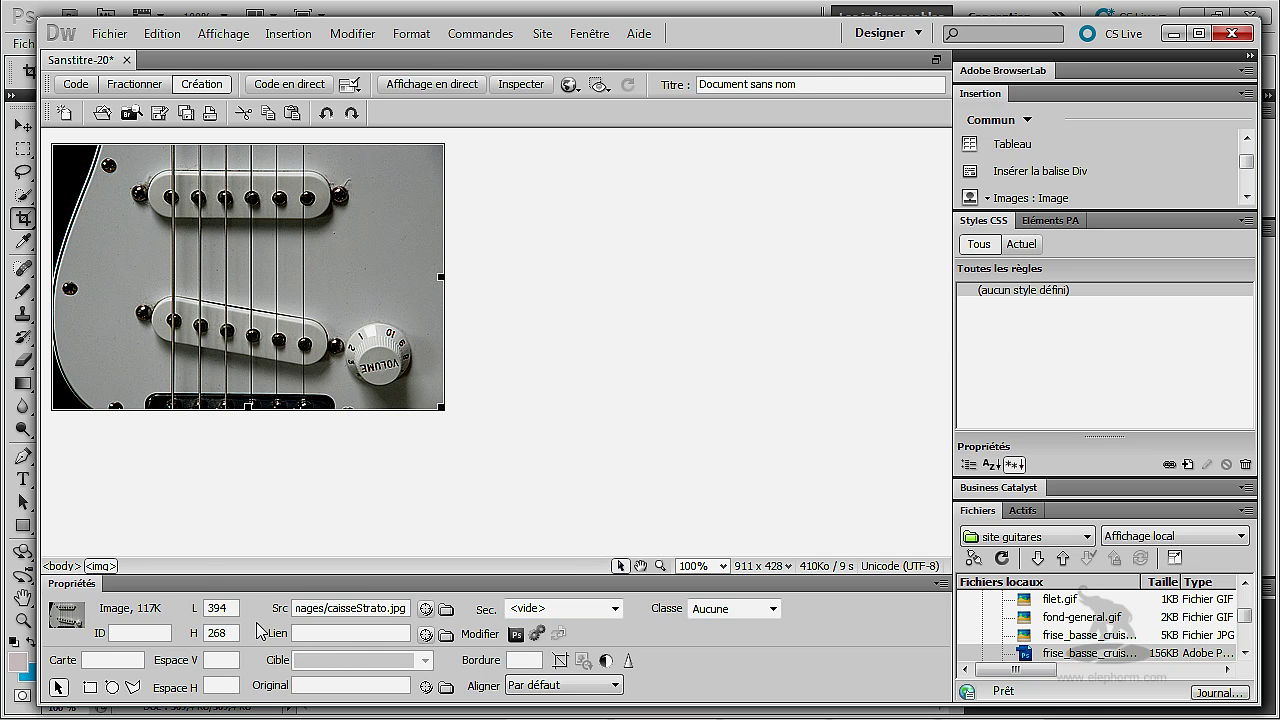
click(529, 430)
click(425, 328)
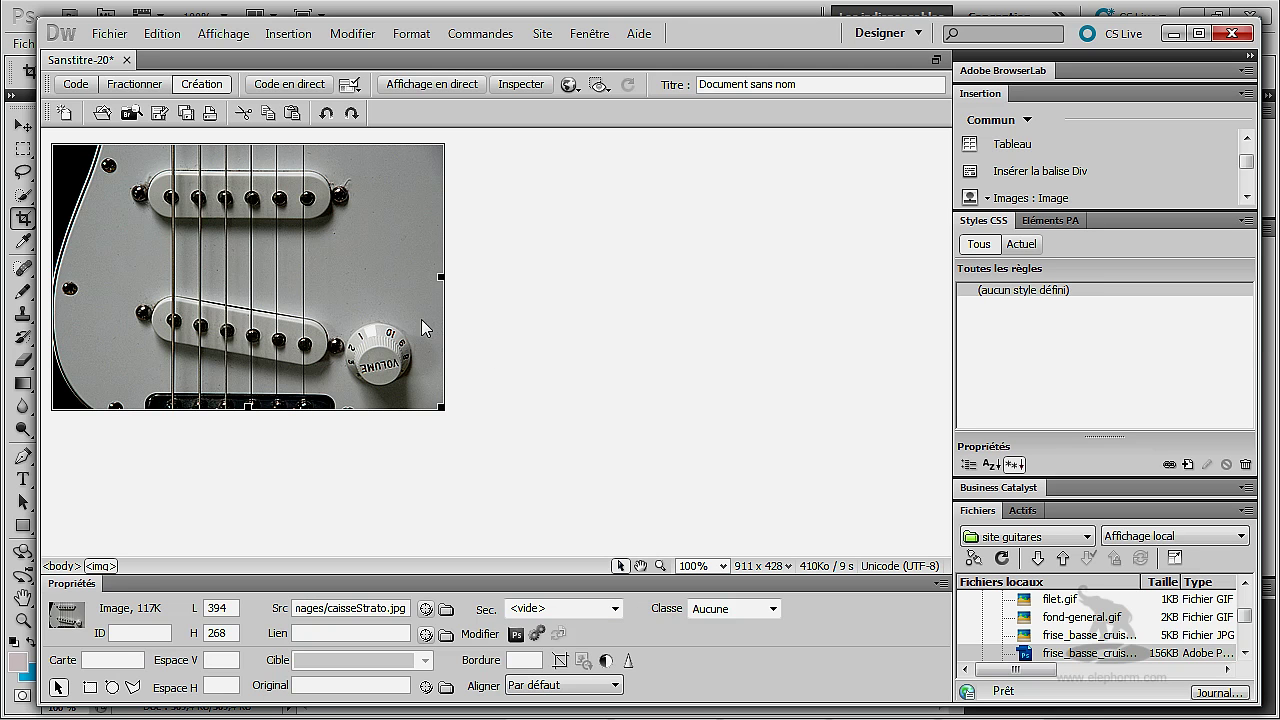
Open the optimization settings for the guitar image and lower its JPEG quality to 68.
click(538, 634)
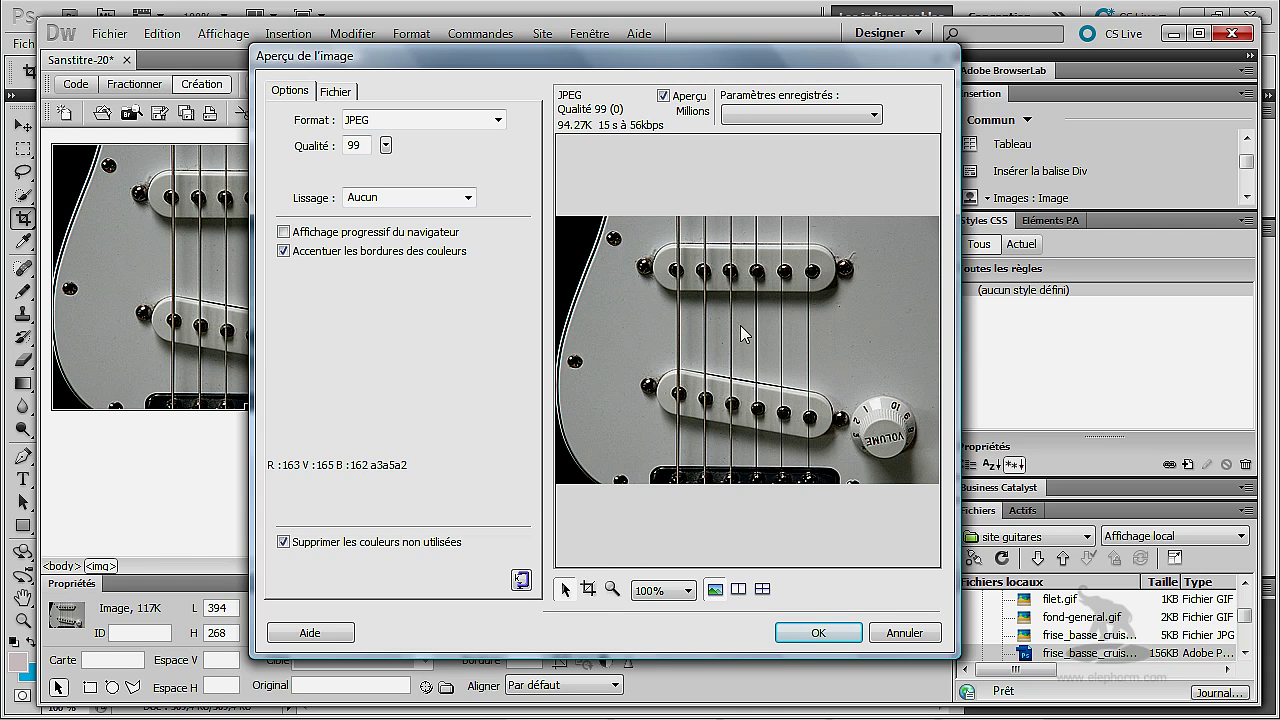
click(386, 147)
drag(389, 153, 396, 180)
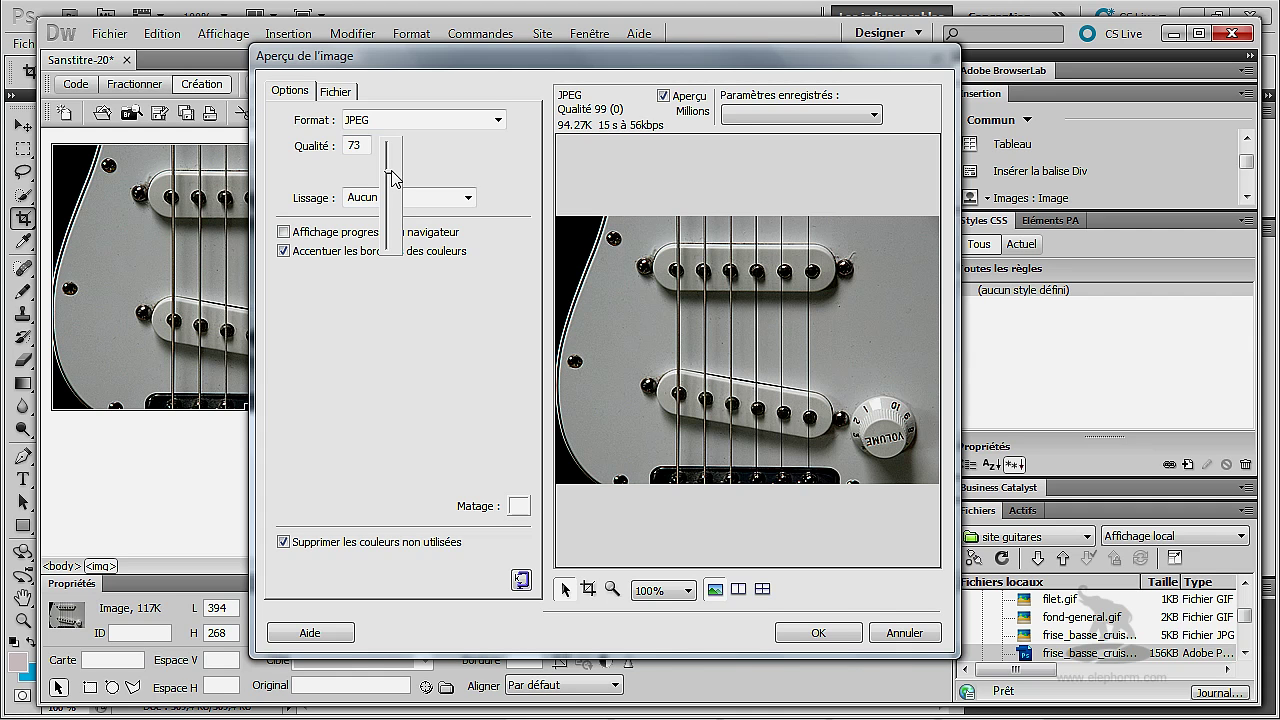
drag(390, 171, 402, 183)
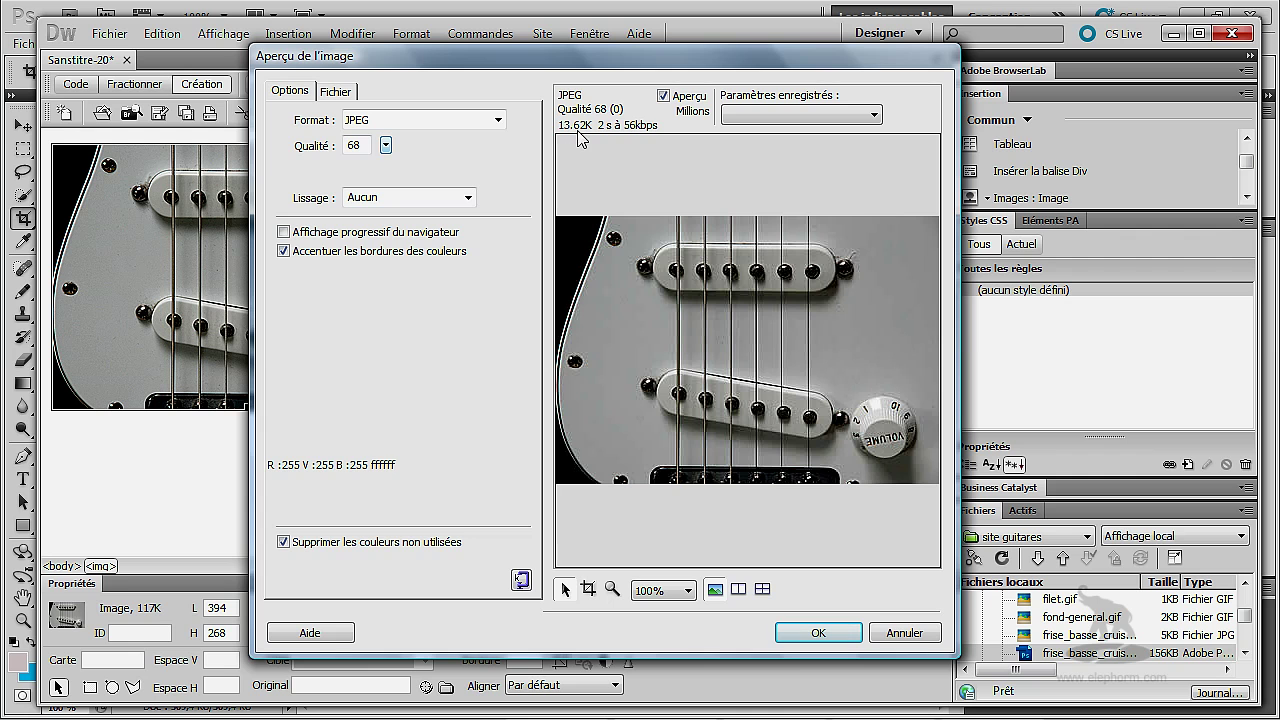
Compare the optimized image in two-pane and four-pane previews, and apply the optimization.
drag(738, 62, 872, 72)
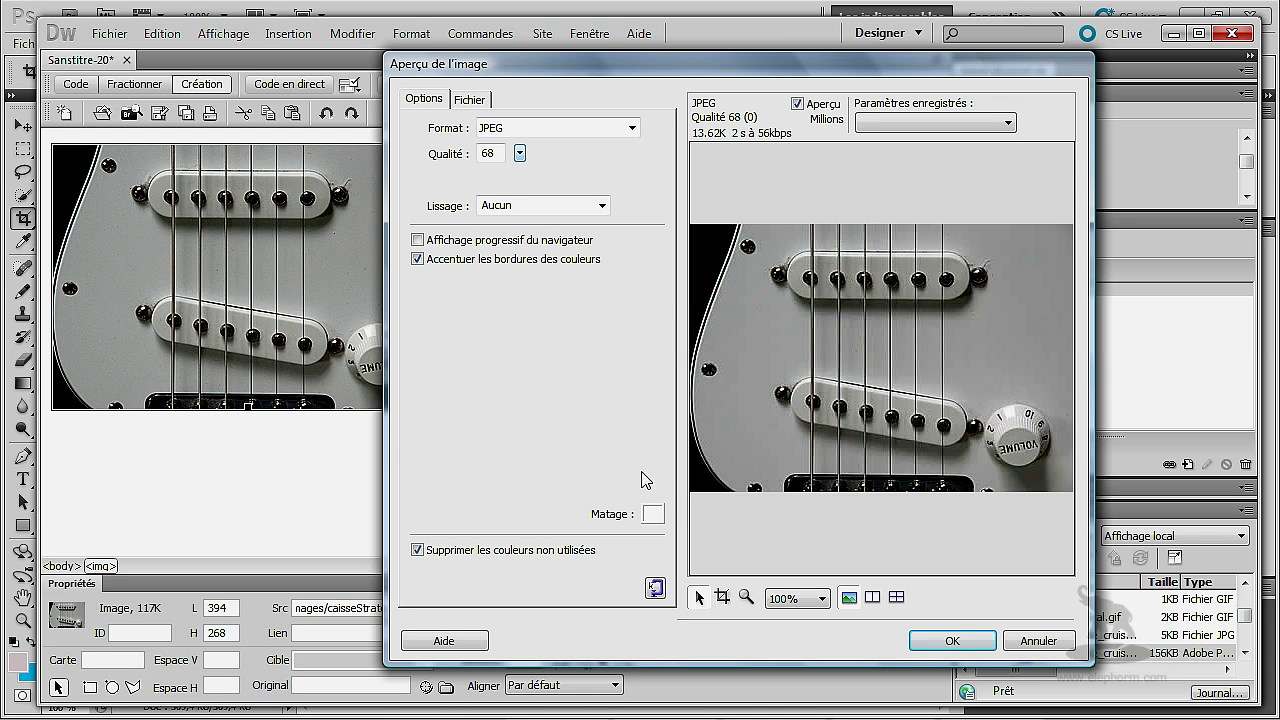
click(723, 597)
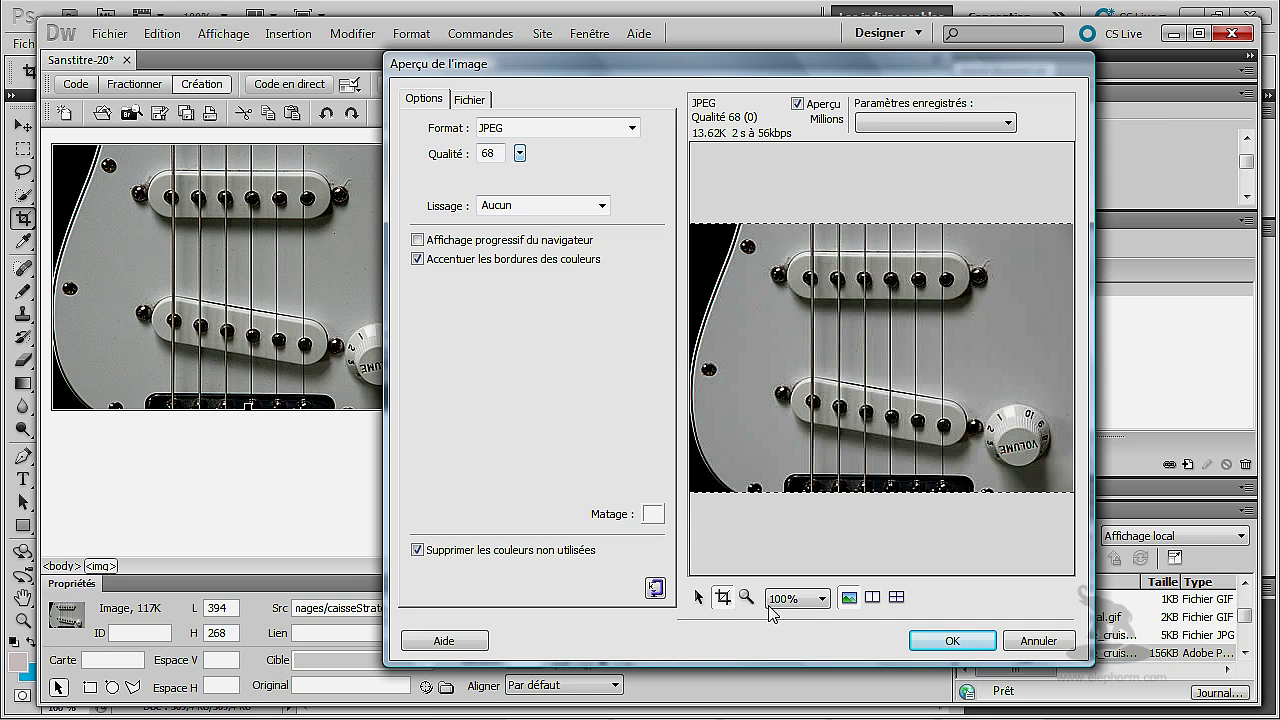
click(872, 598)
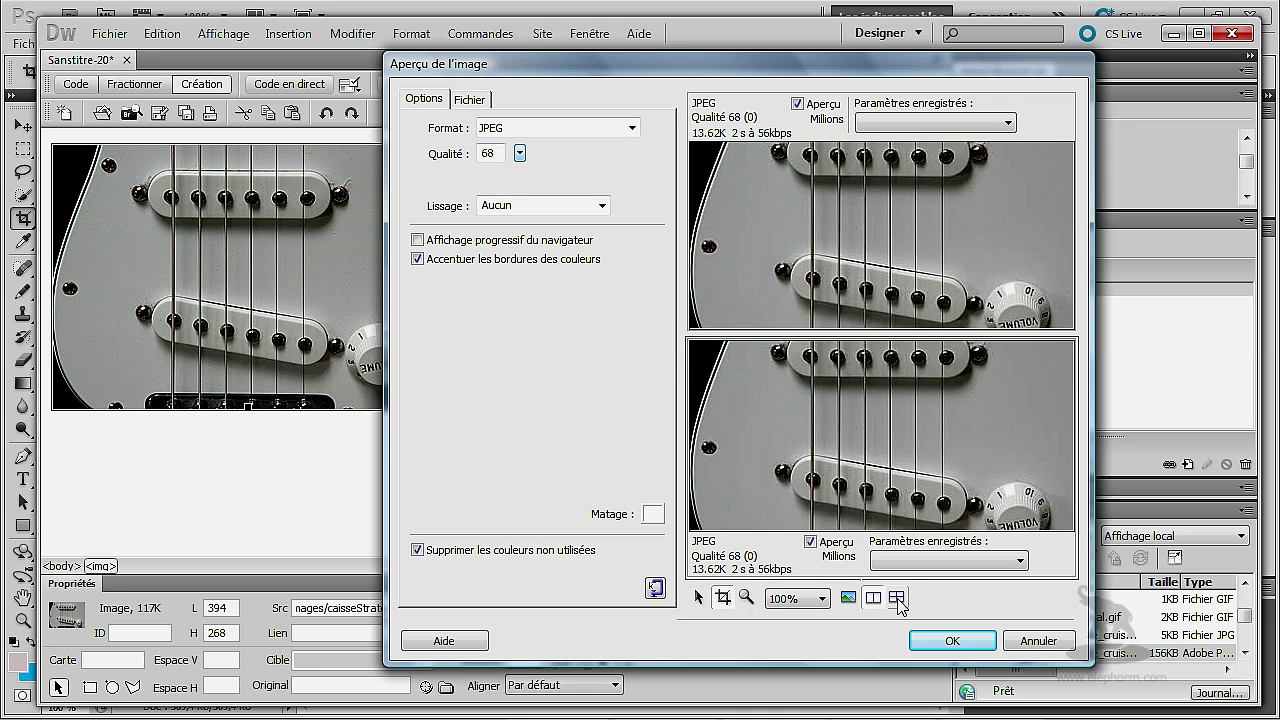
click(896, 597)
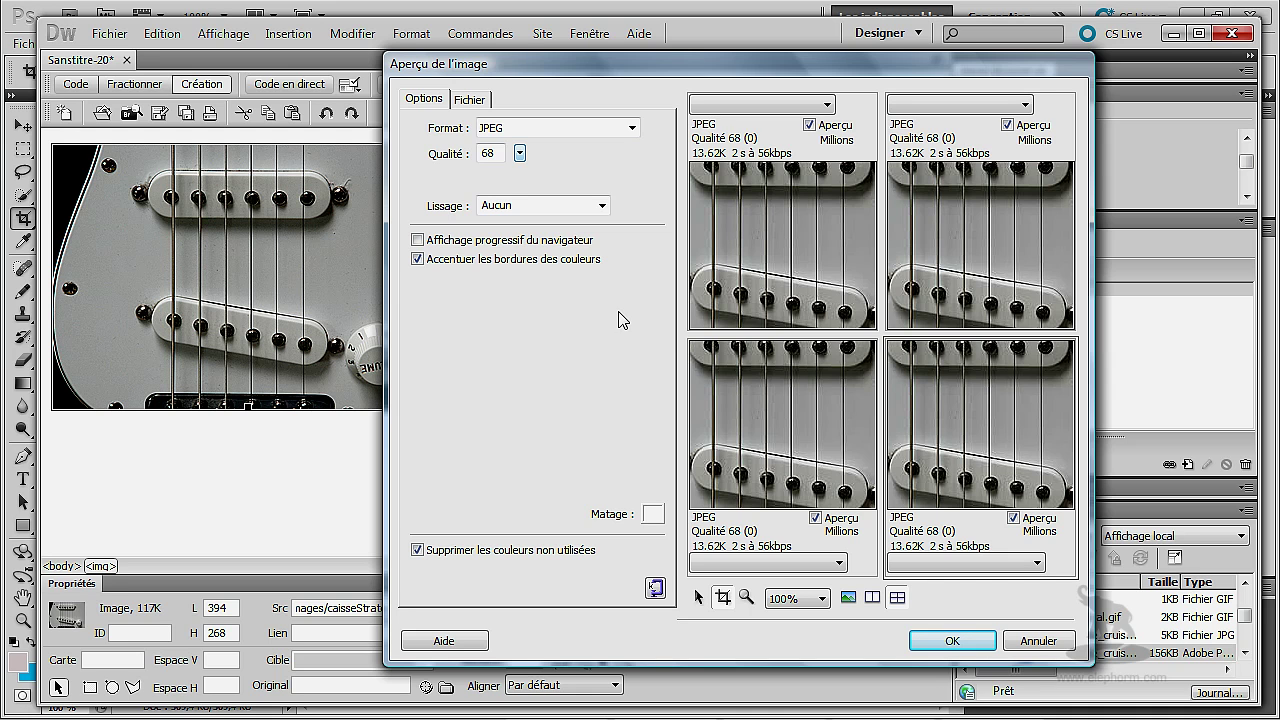
click(937, 645)
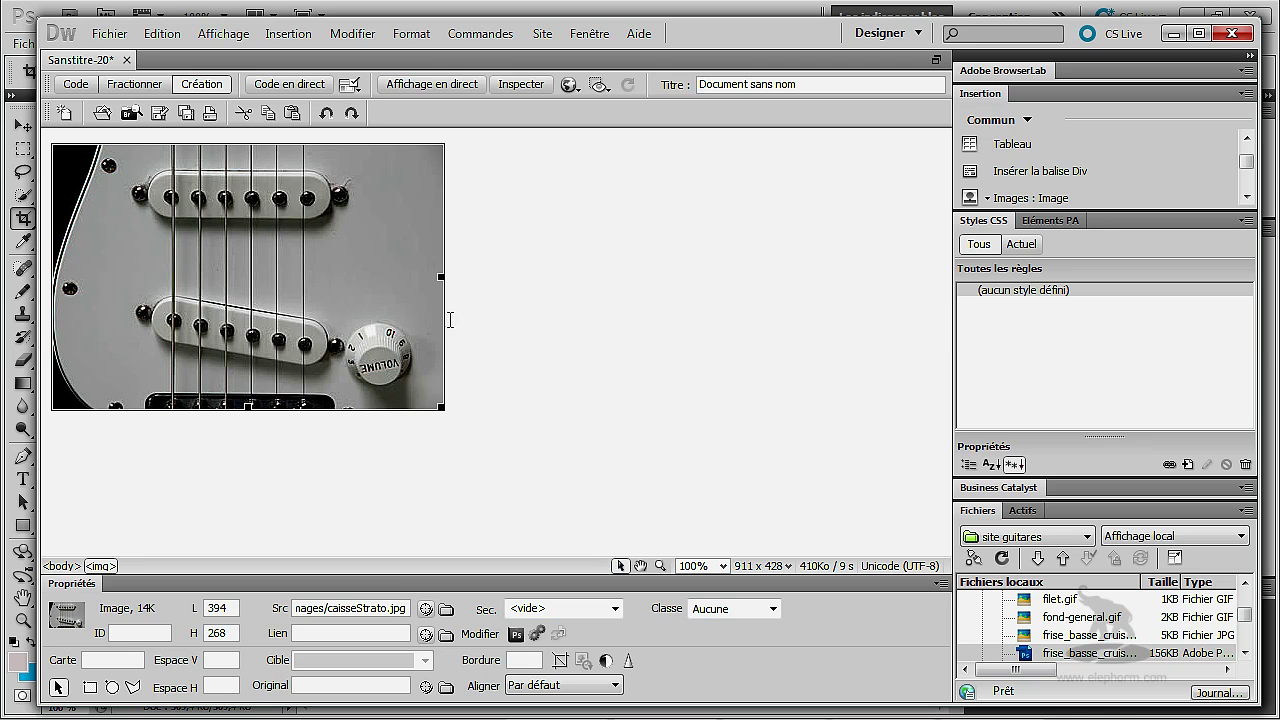
Delete the guitar image from the page and insert starto.psd from the site files in its place.
key(Delete)
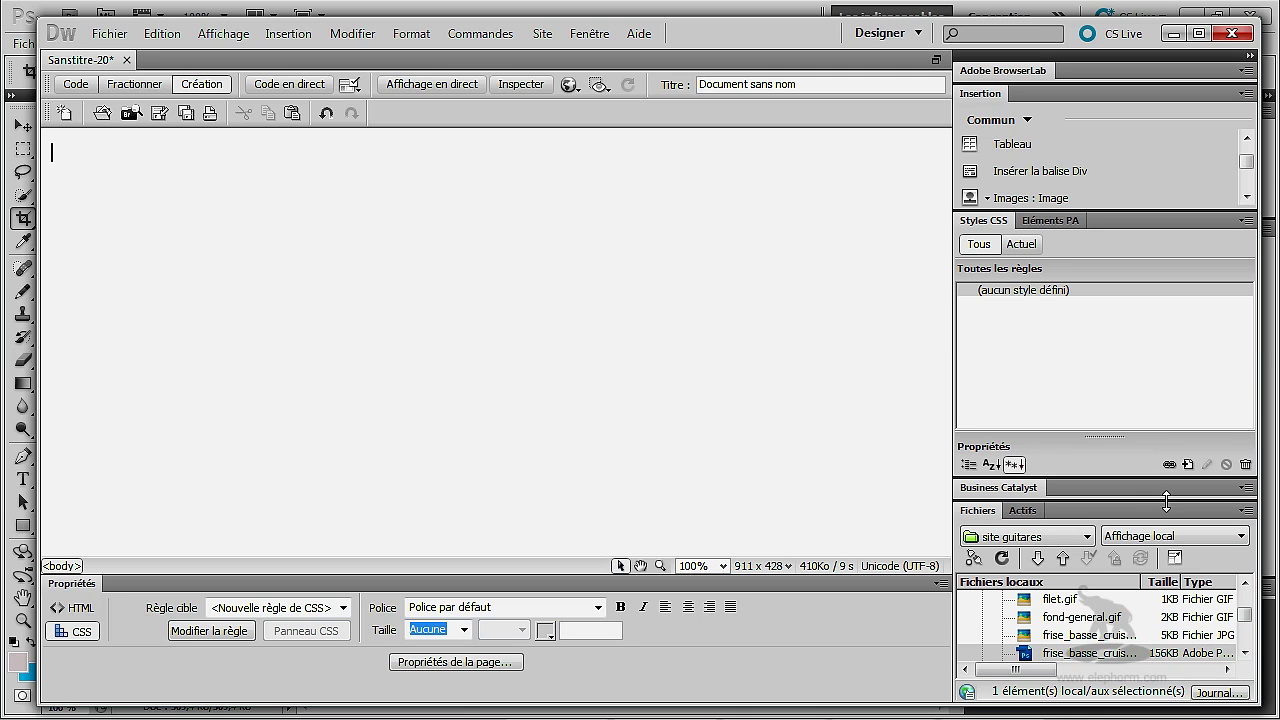
drag(1166, 498, 1169, 310)
drag(1246, 579, 1247, 620)
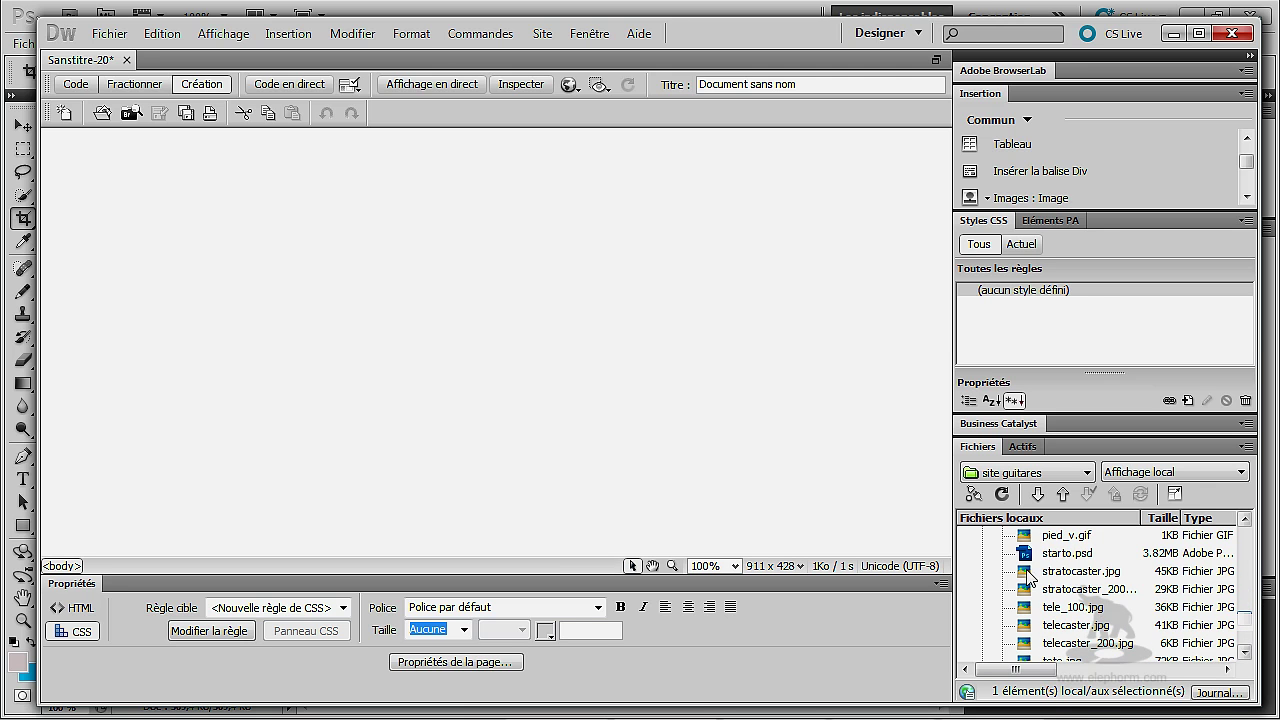
drag(1025, 555, 966, 534)
drag(455, 300, 455, 300)
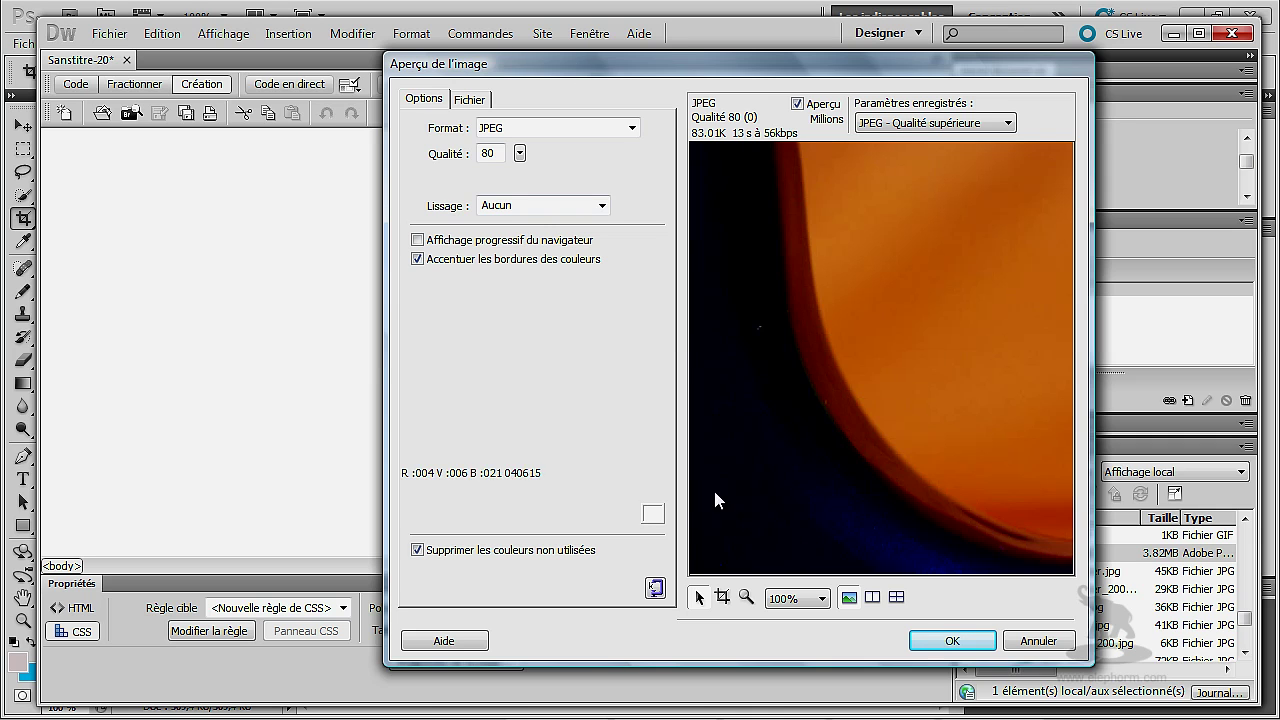
Accept the JPEG conversion at quality 80 and save the web image as starto in the images folder.
click(952, 641)
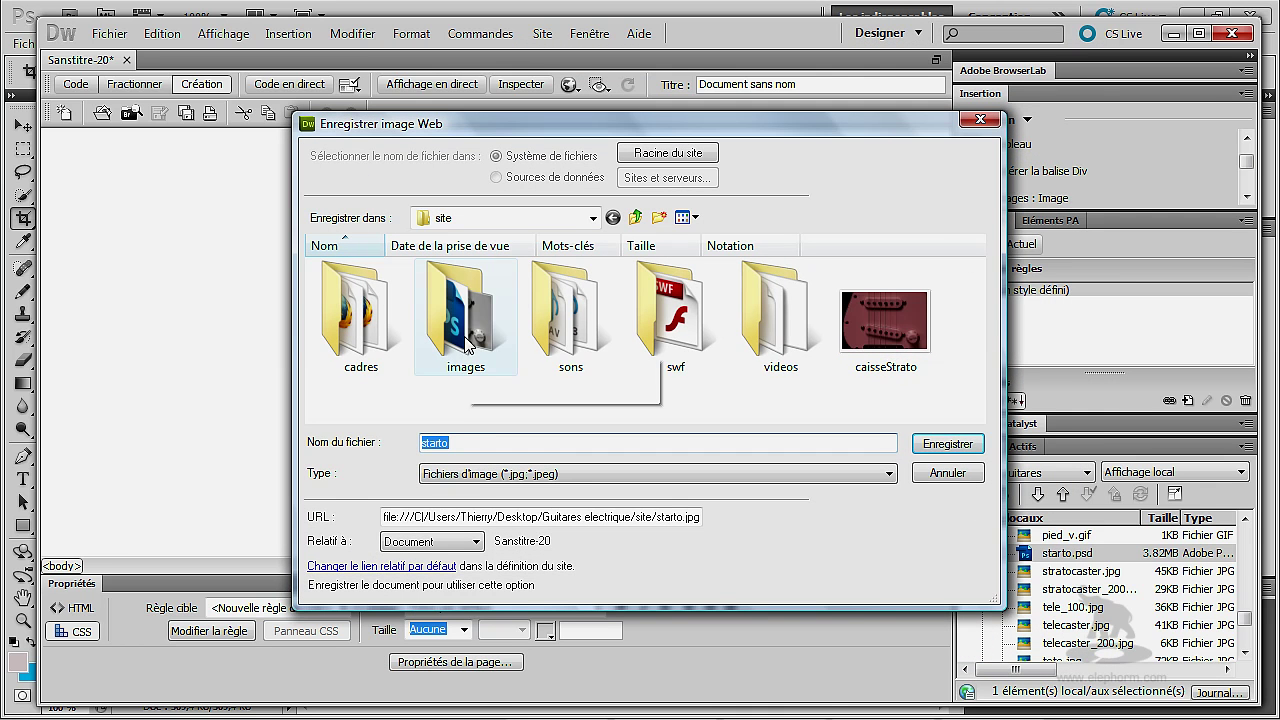
double_click(467, 345)
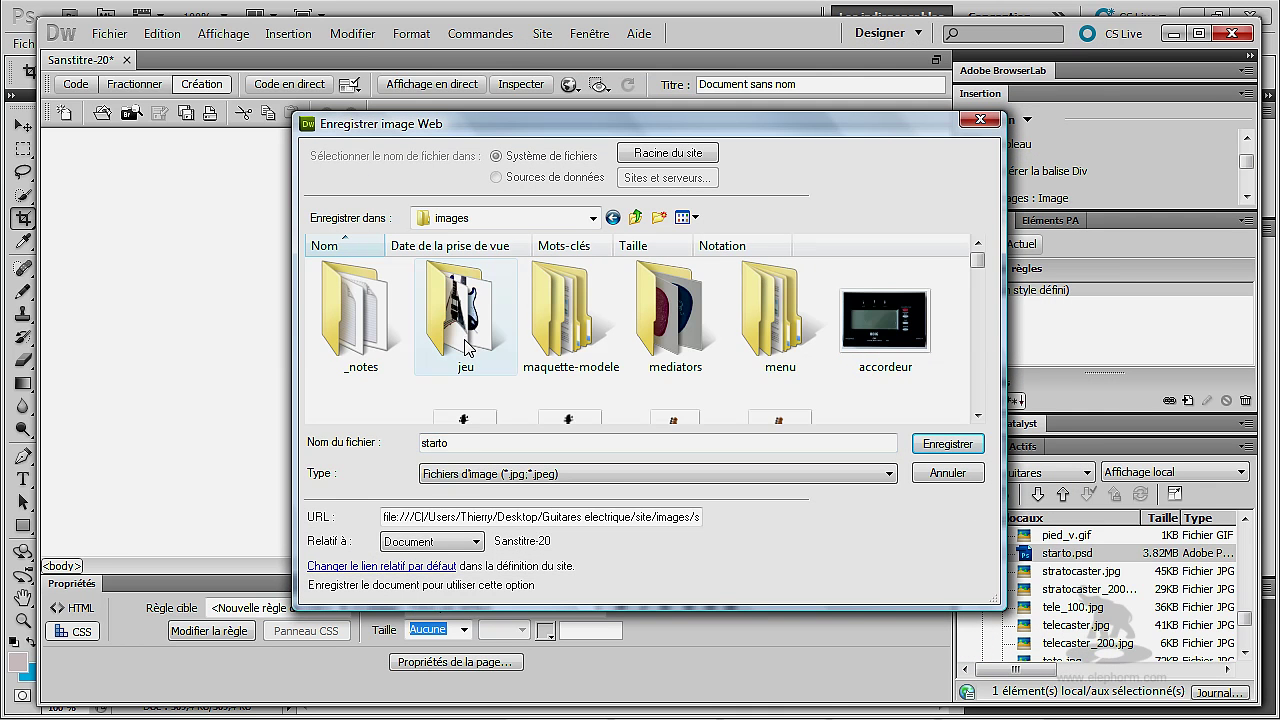
click(955, 458)
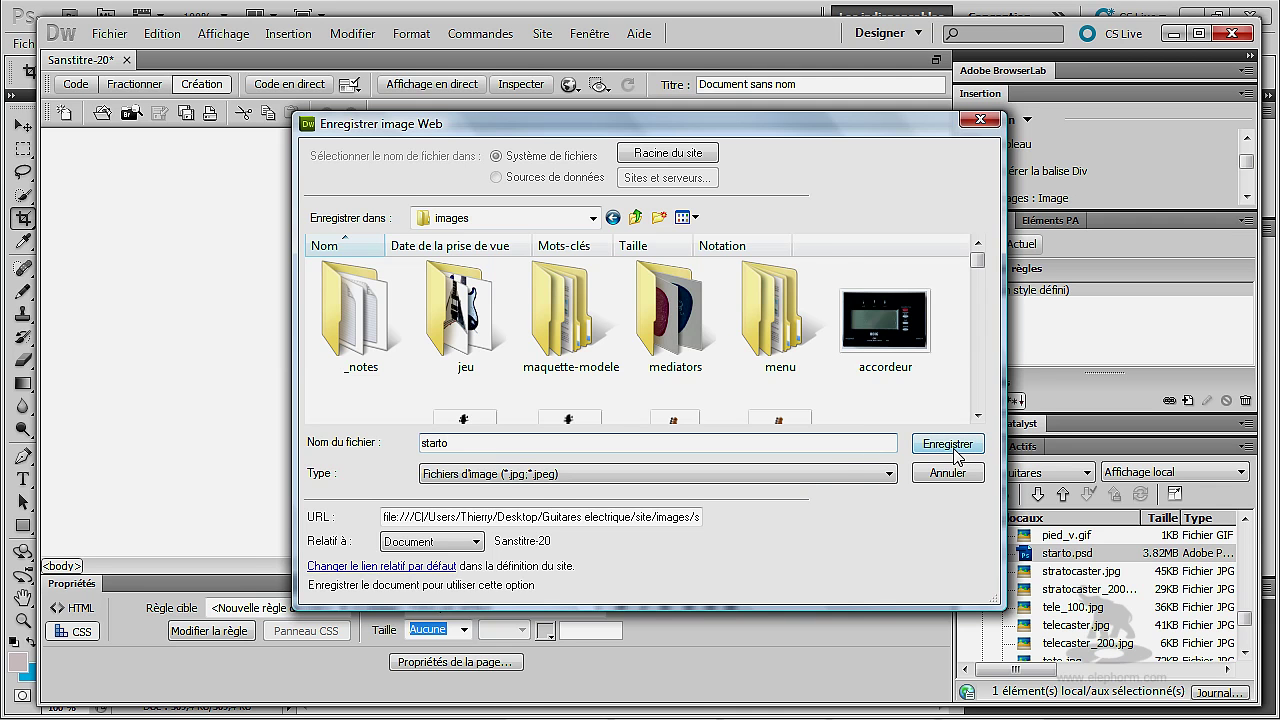
click(650, 430)
click(826, 291)
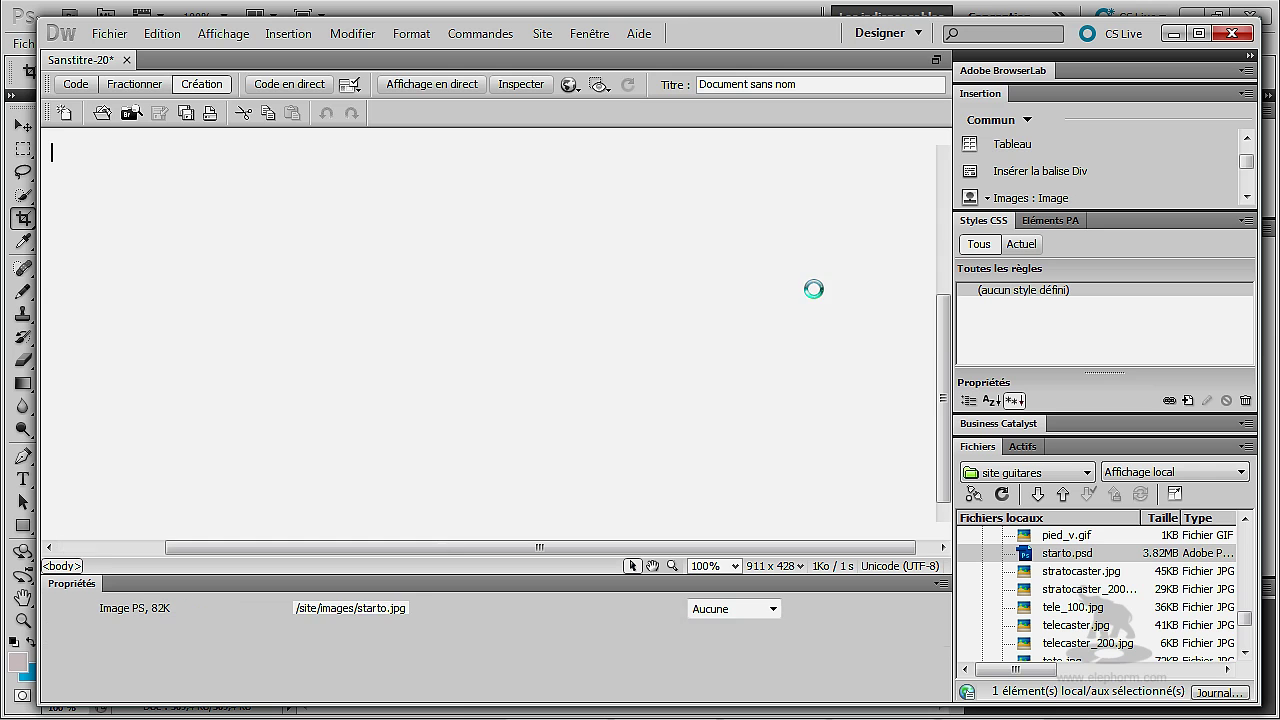
View the inserted image at 50% and 100%, select it, and open its original starto.psd in Photoshop.
click(737, 567)
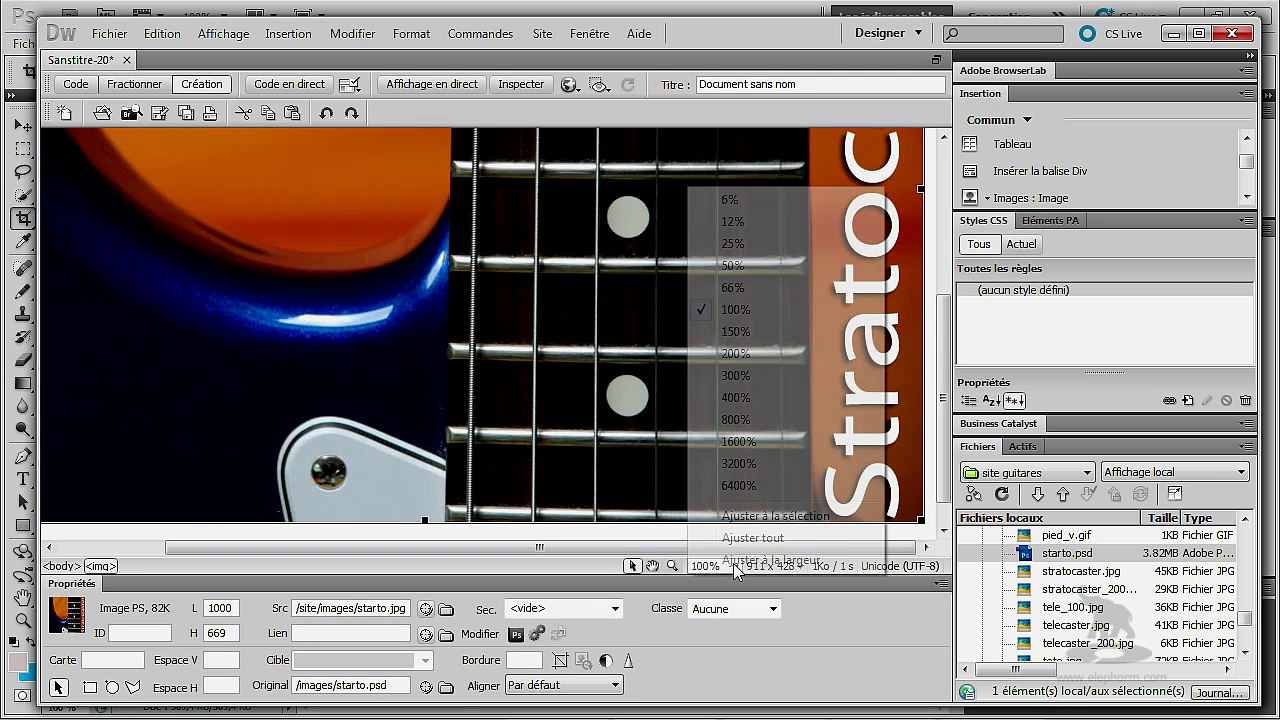
click(737, 266)
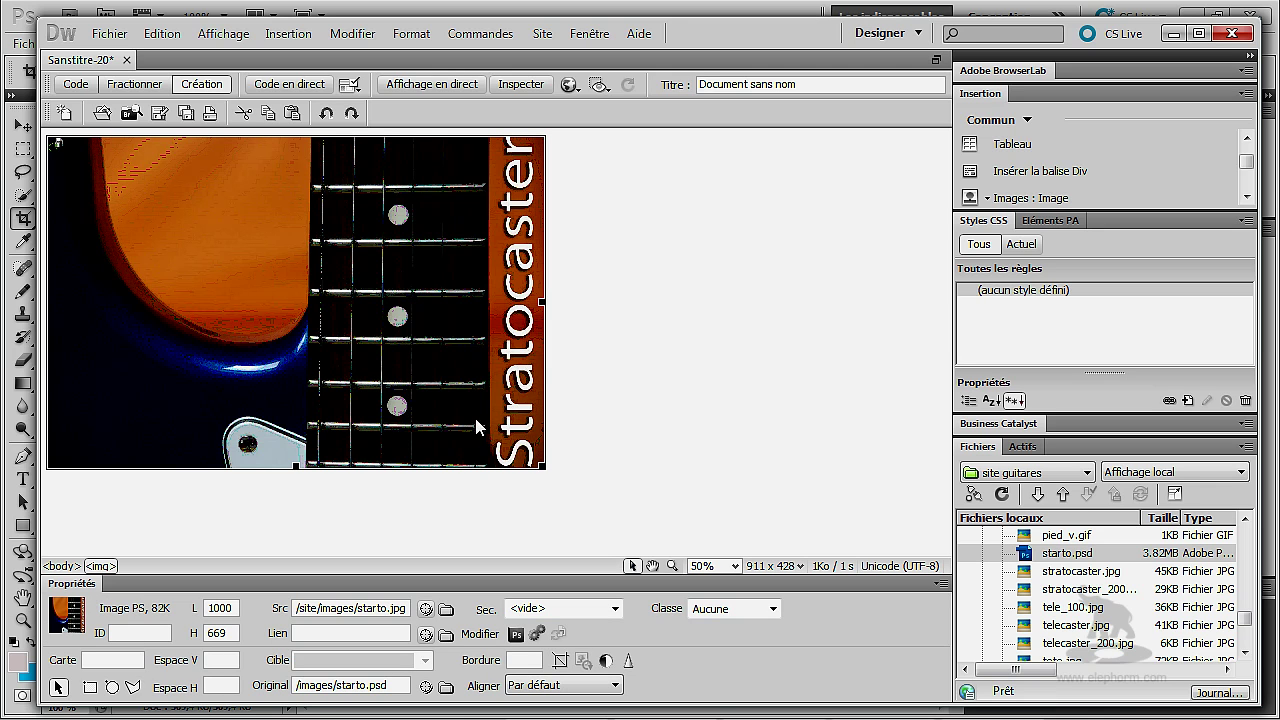
click(736, 566)
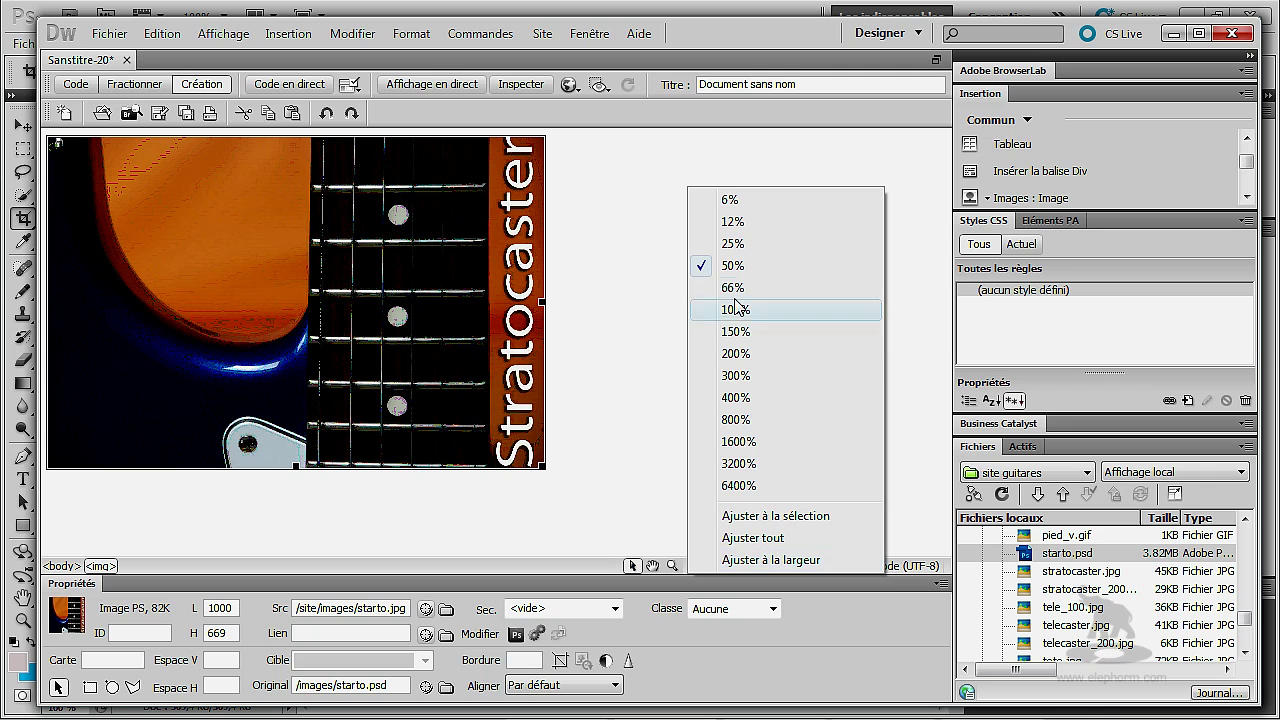
click(740, 318)
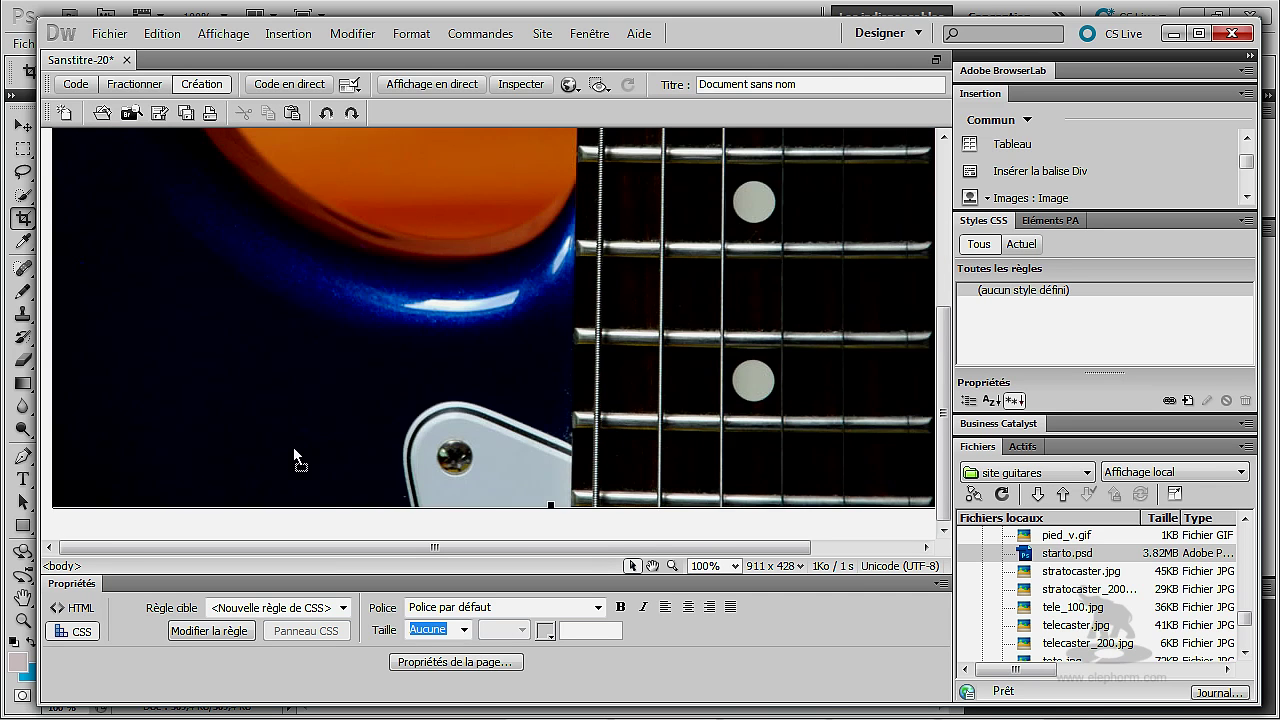
drag(943, 430, 945, 266)
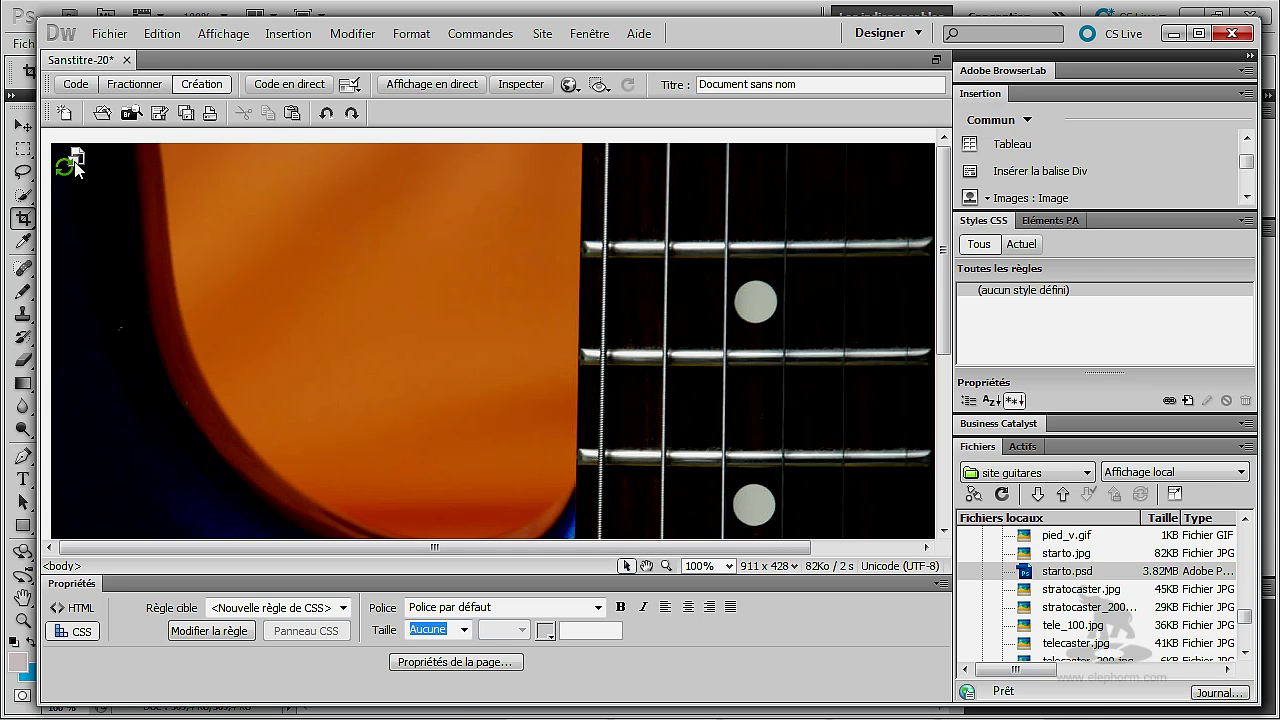
click(77, 162)
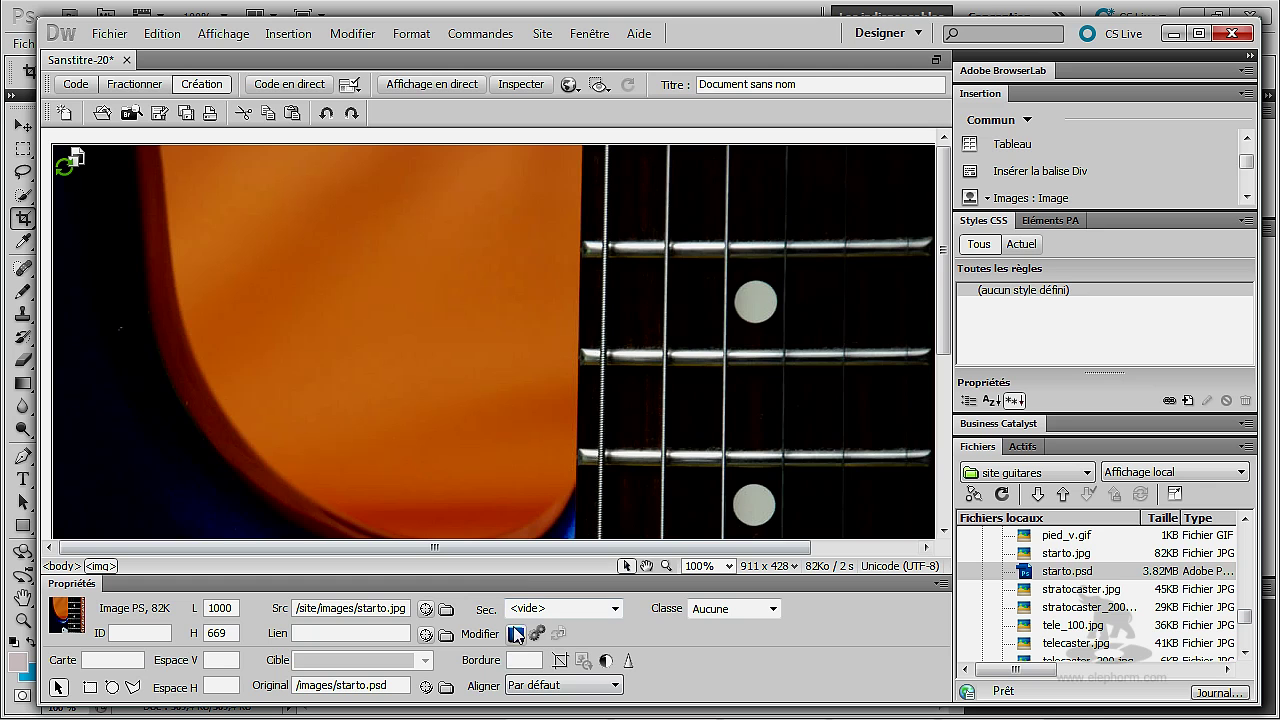
click(516, 635)
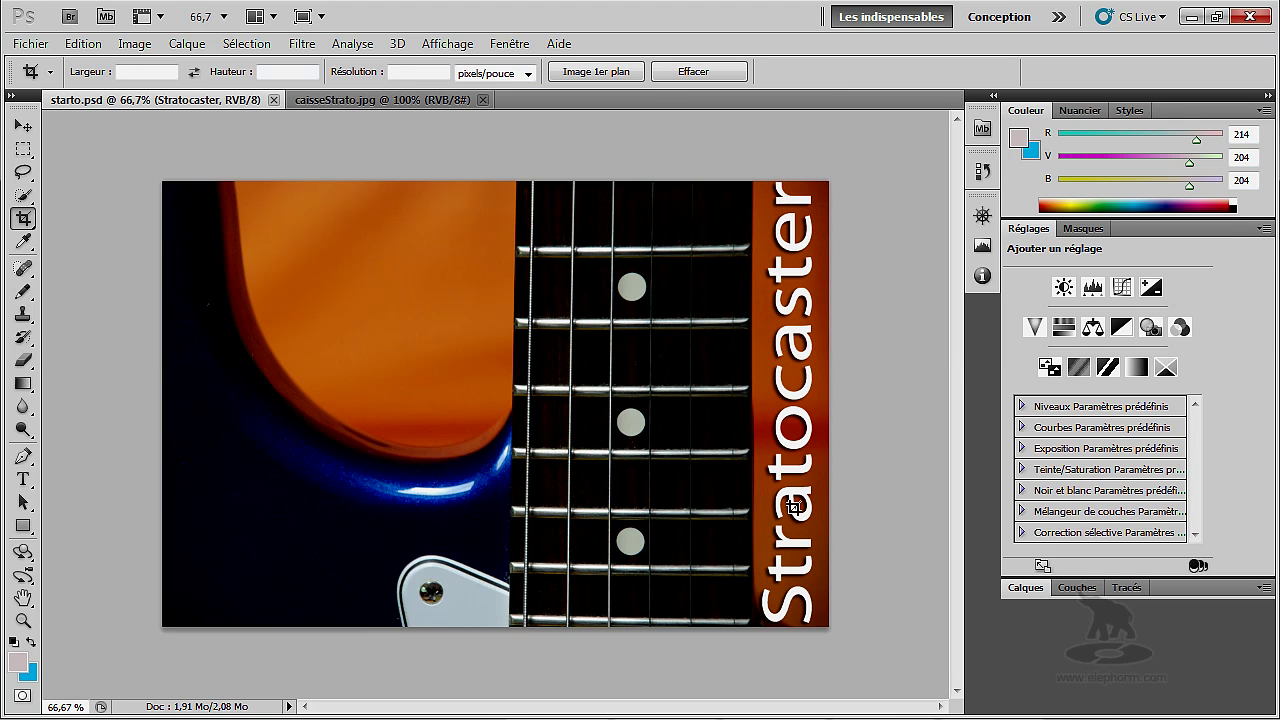
Scale the Stratocaster text layer to about 74% width and 49% height, and move it slightly in from the image's upper-right corner.
click(24, 126)
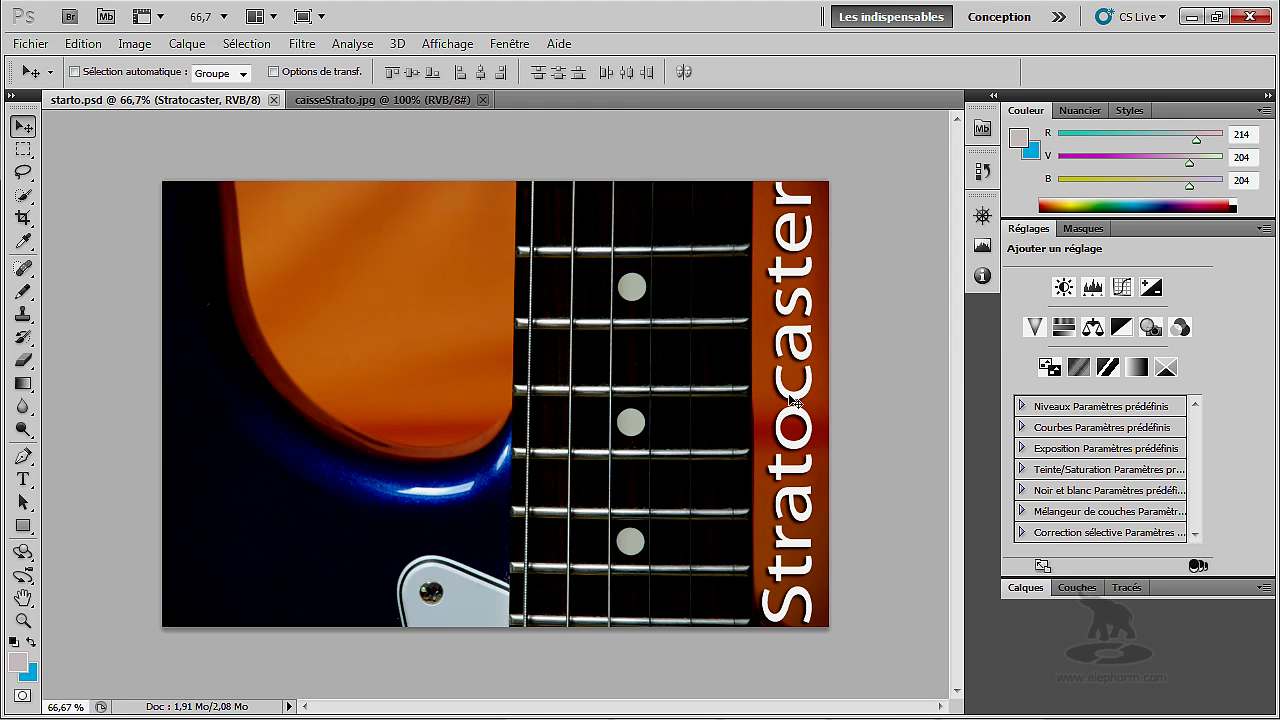
key(ctrl+t)
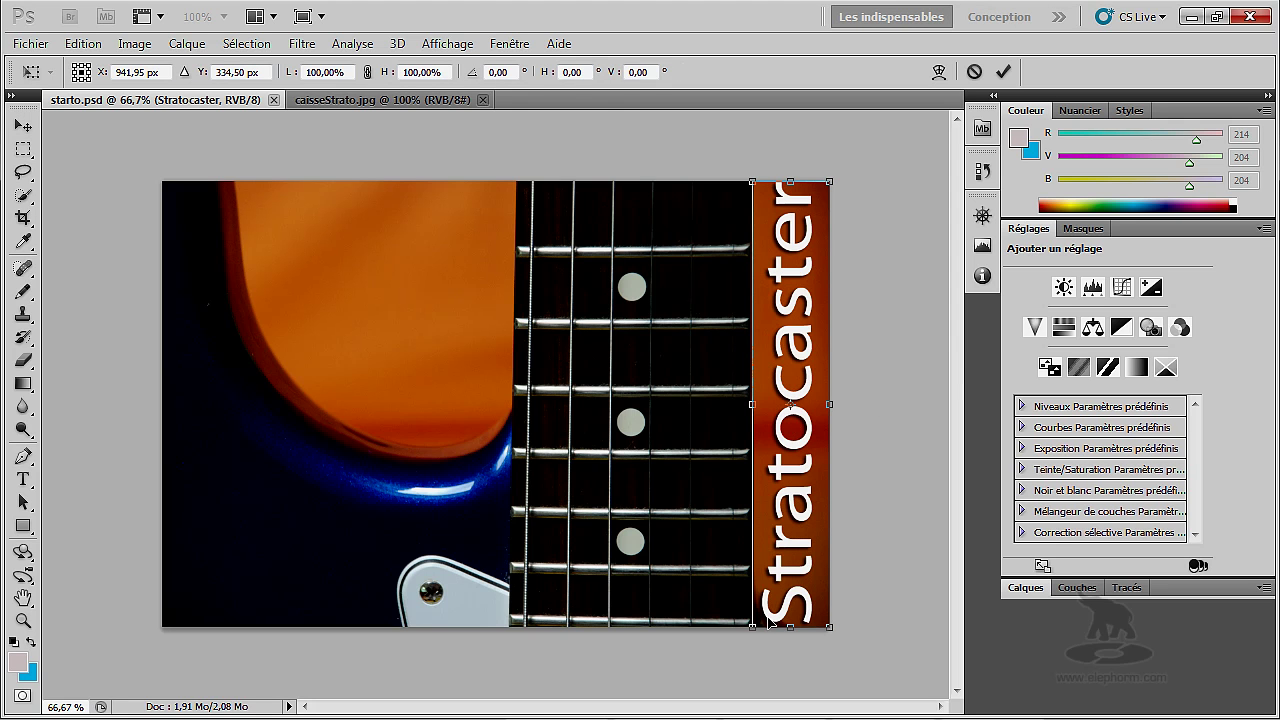
drag(752, 629, 770, 401)
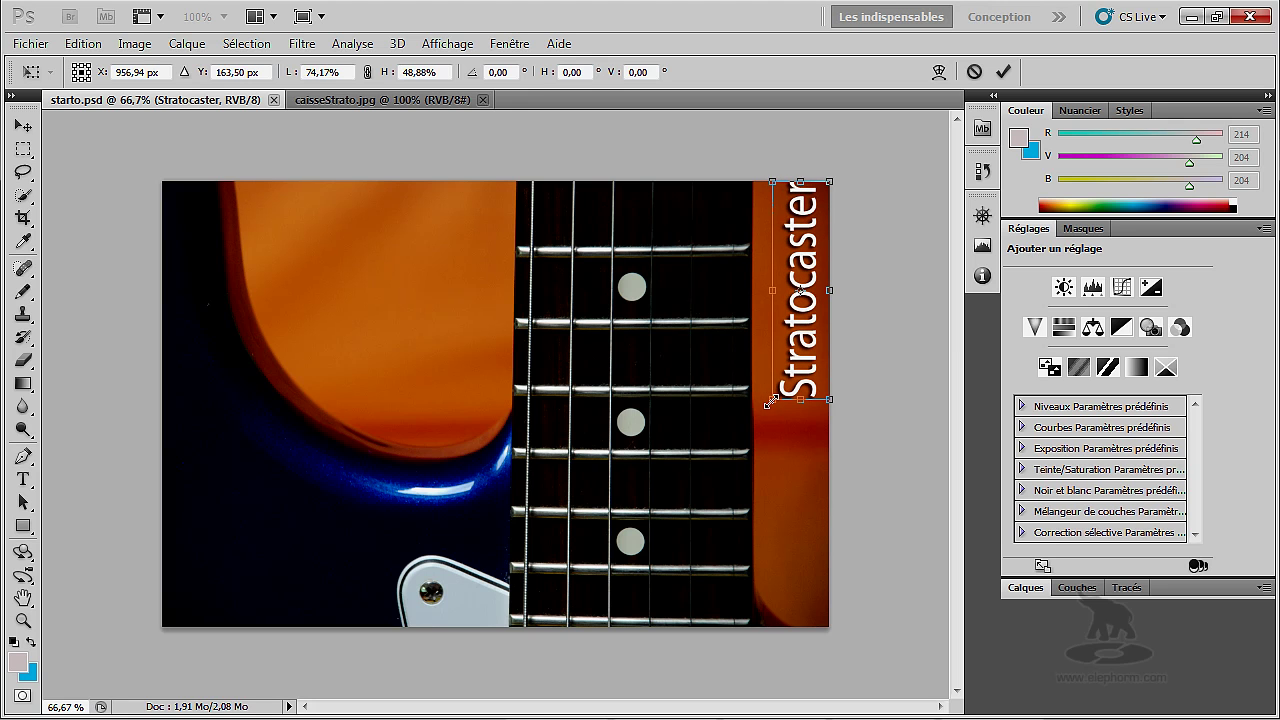
key(Return)
mouse_move(799, 348)
mouse_down()
mouse_move(787, 366)
mouse_move(784, 353)
mouse_up()
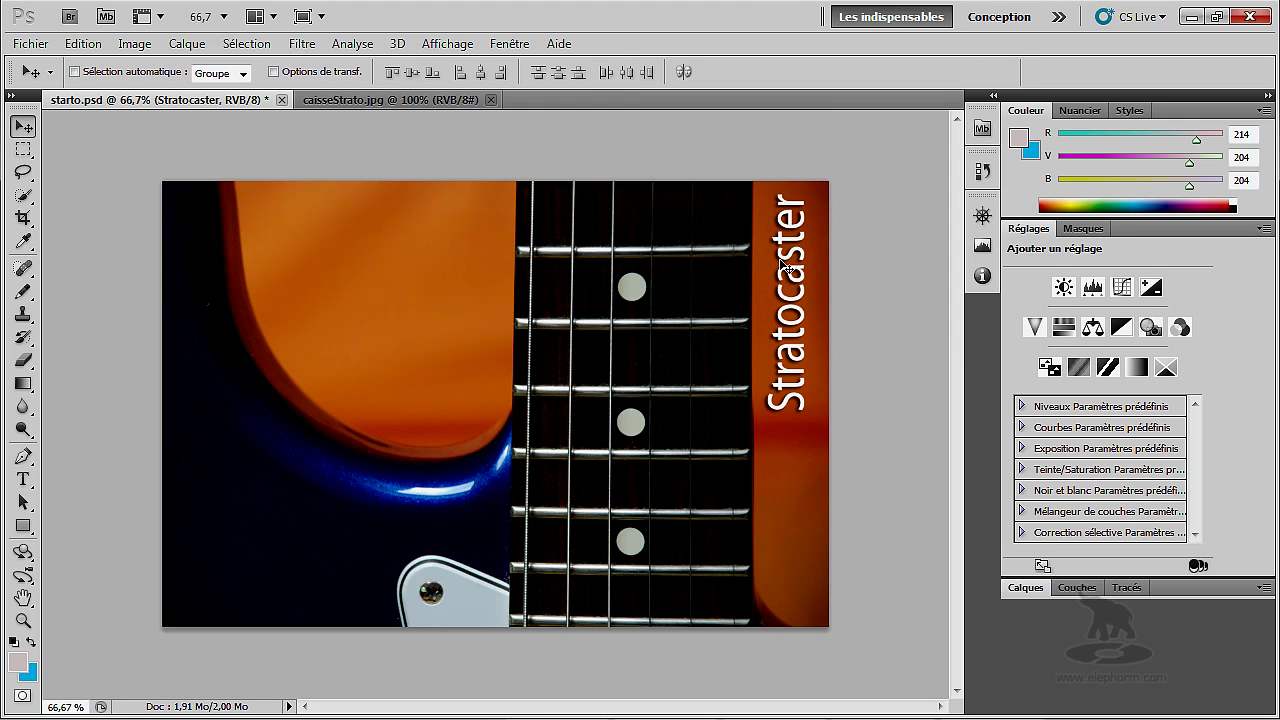
Save the modified starto.psd and switch back to Dreamweaver.
click(40, 46)
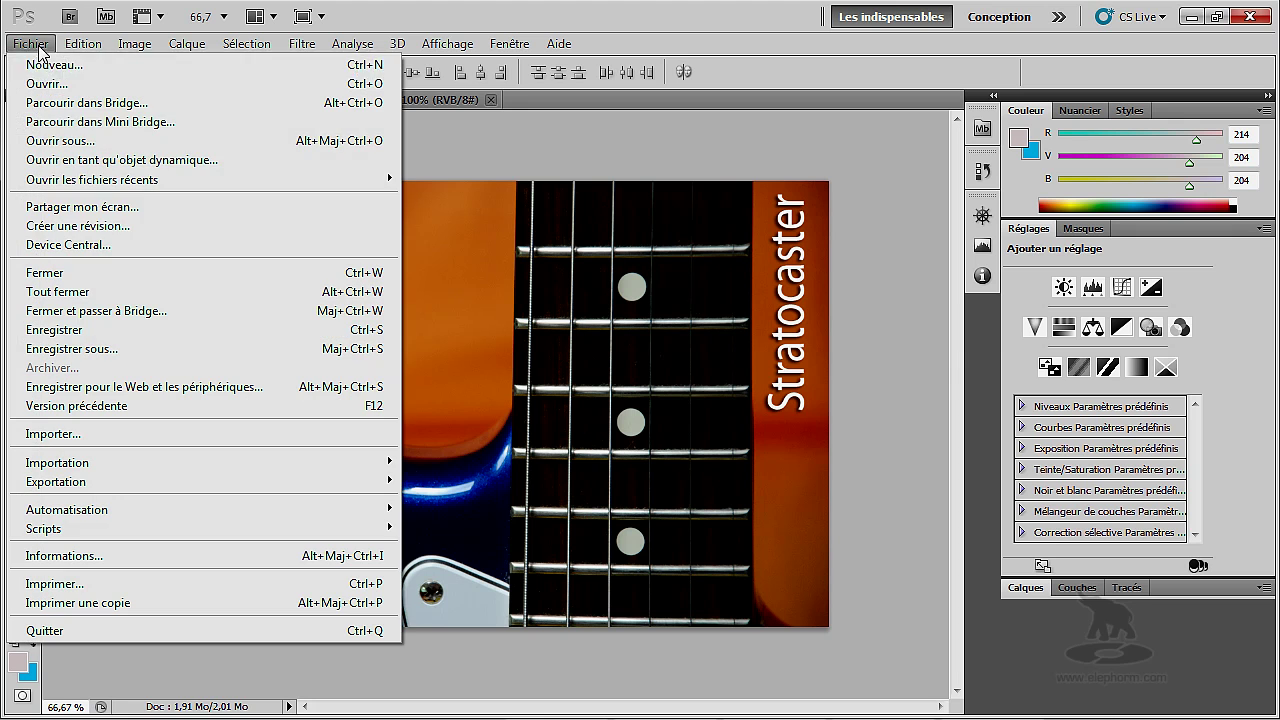
click(128, 330)
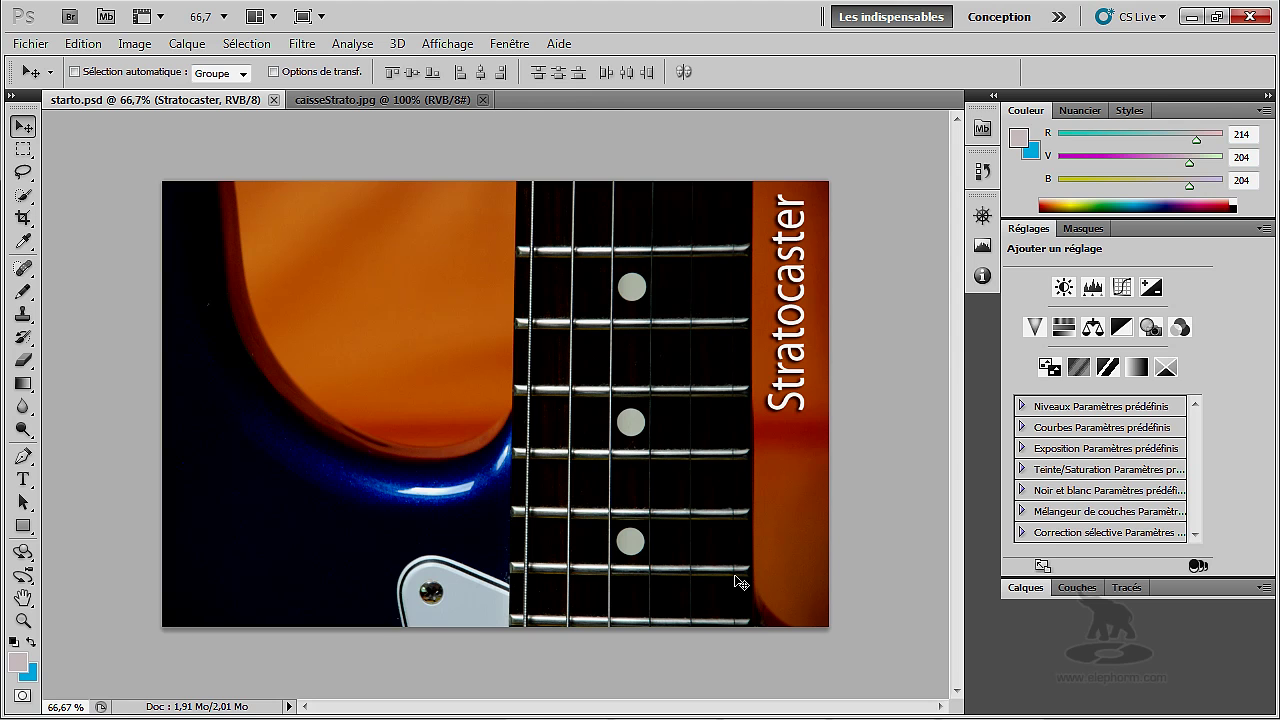
key(alt+Tab)
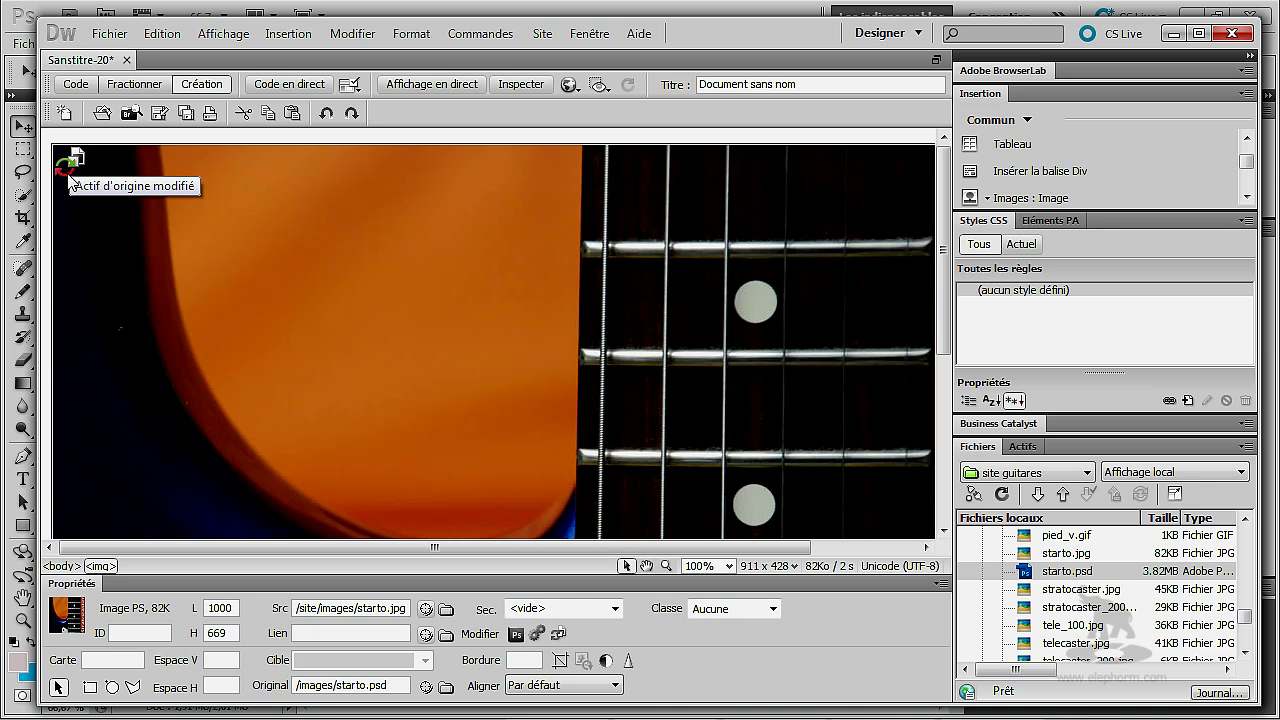
View the page at 50% and update the selected starto.jpg image from its original PSD.
click(730, 568)
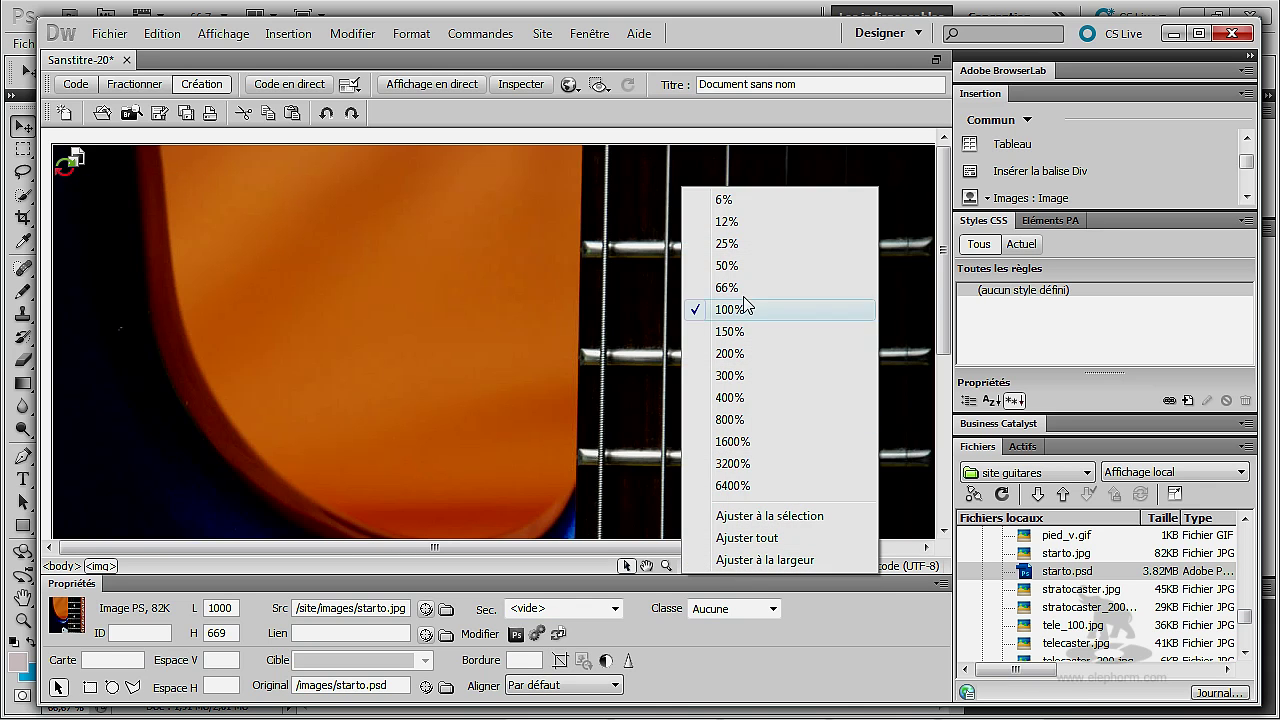
click(741, 267)
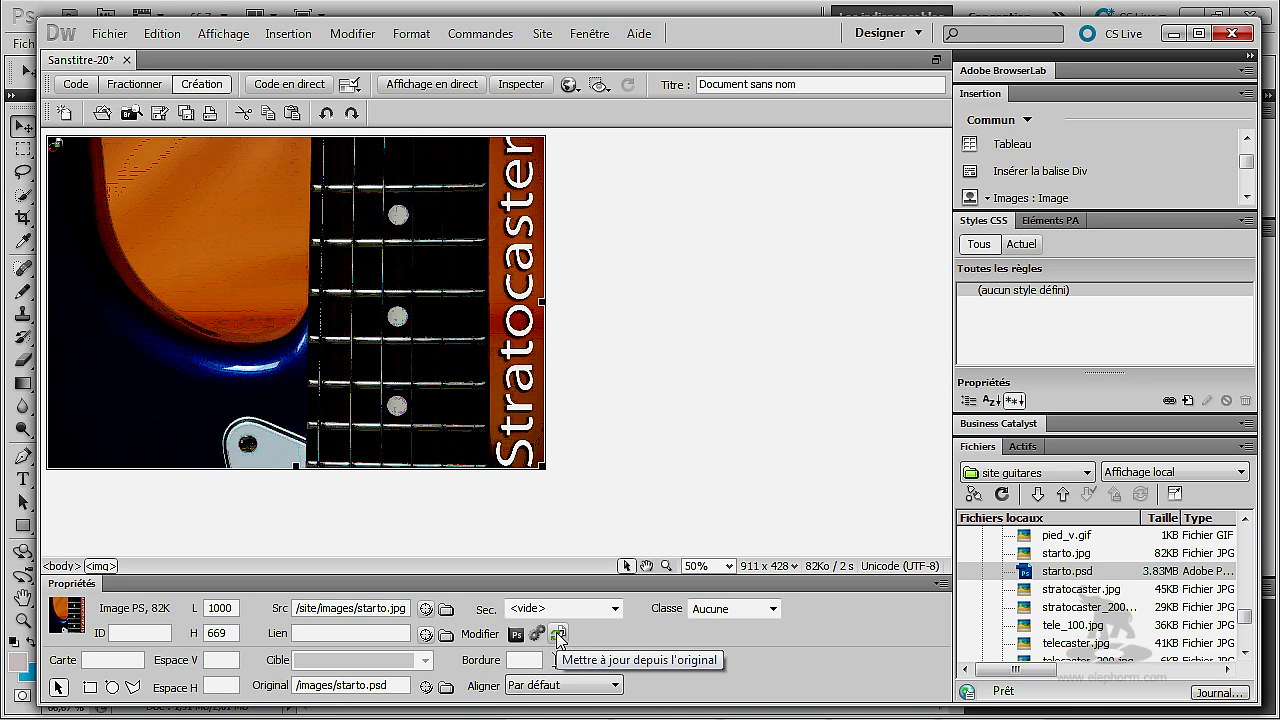
click(558, 636)
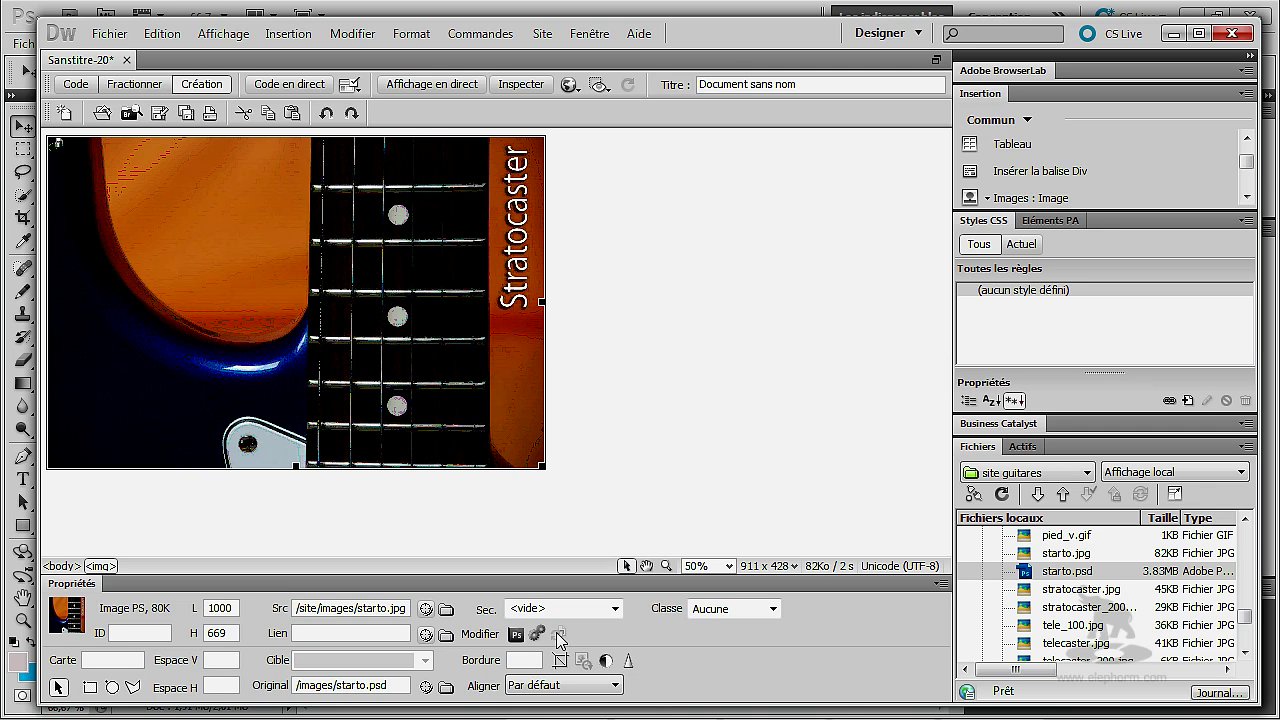